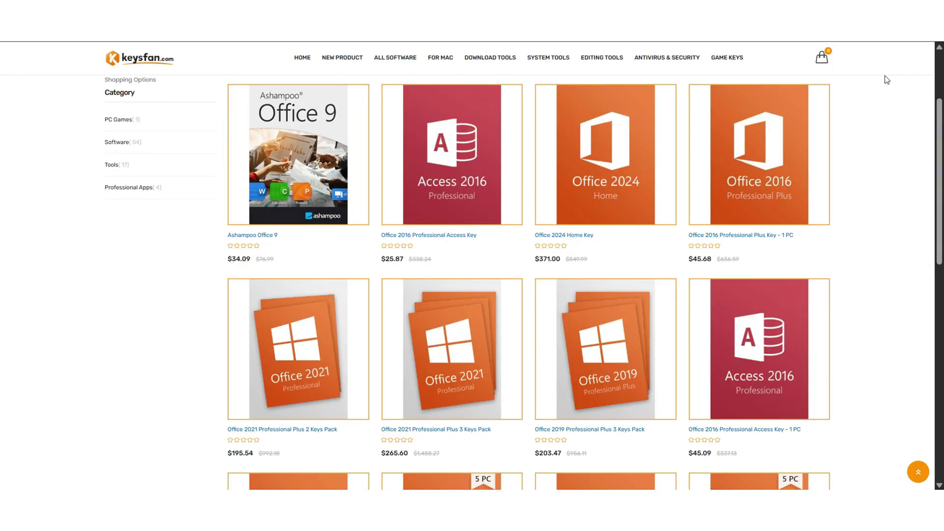
- Add the Windows 11 Professional key to the cart, apply discount code RKT50, and place the $14.99 order
scroll(887, 80, down, 5)
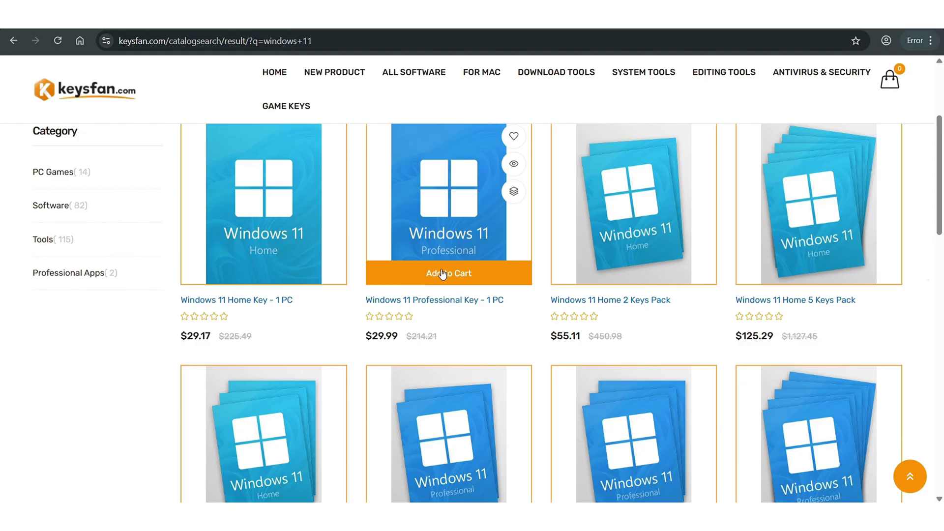
click(443, 276)
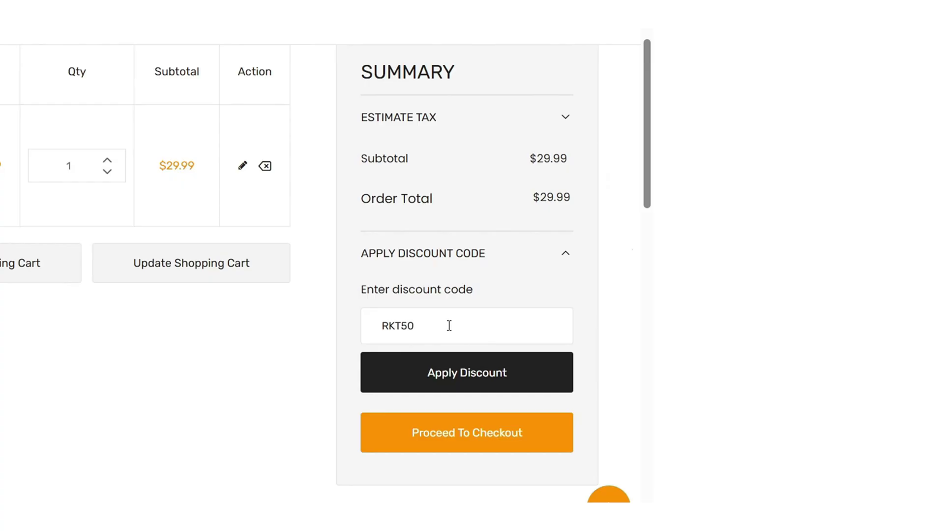
click(467, 372)
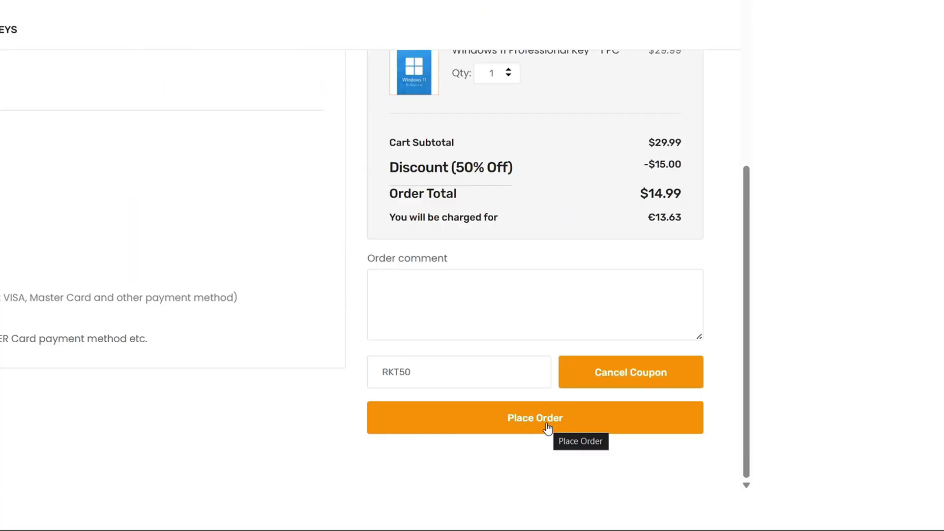
click(547, 426)
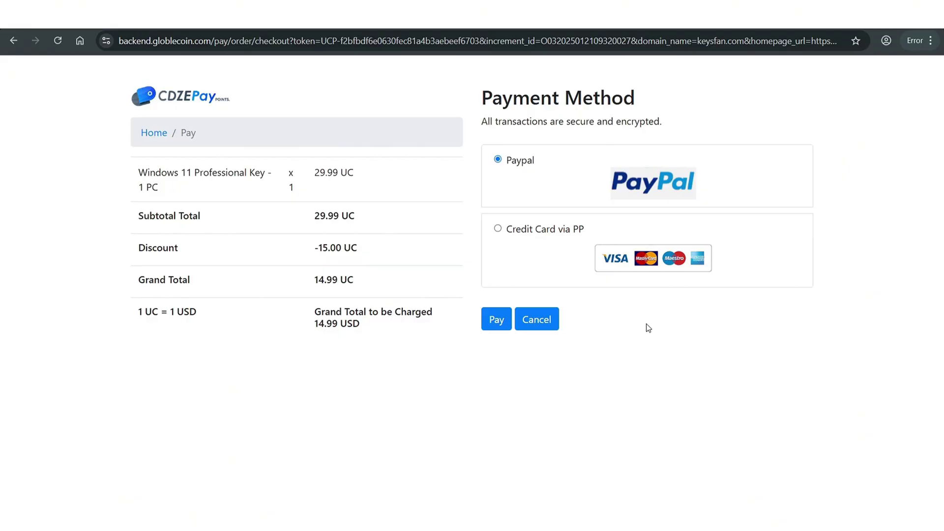
- Pay for the order, then paste the purchased key into Change product key and activate Windows
click(496, 319)
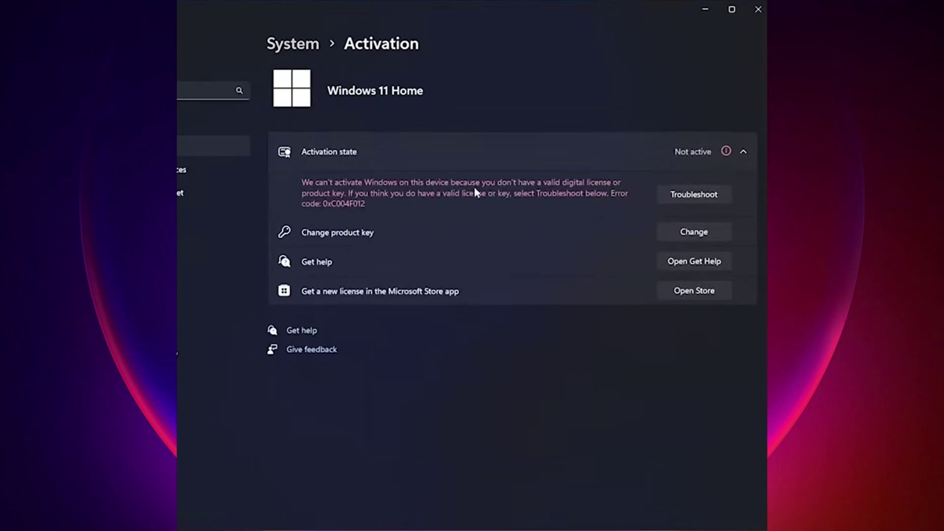
click(694, 232)
right_click(293, 284)
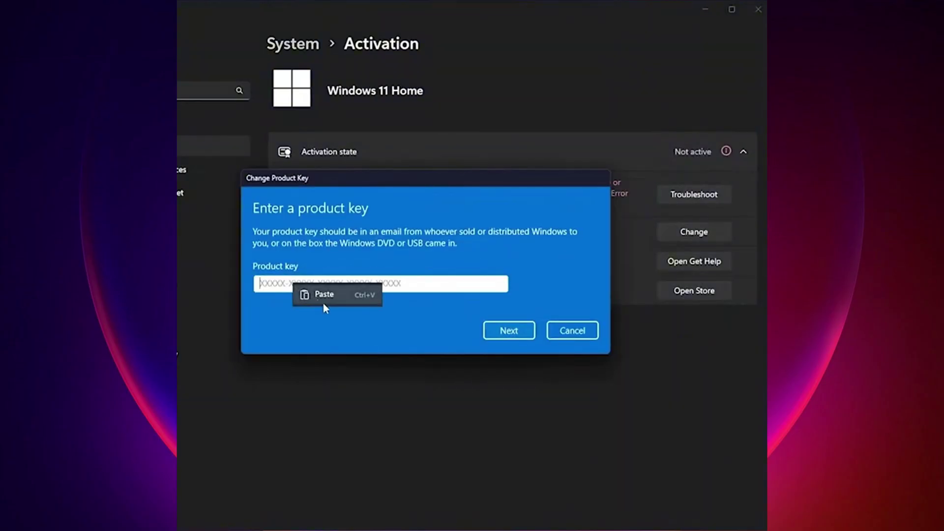
click(325, 298)
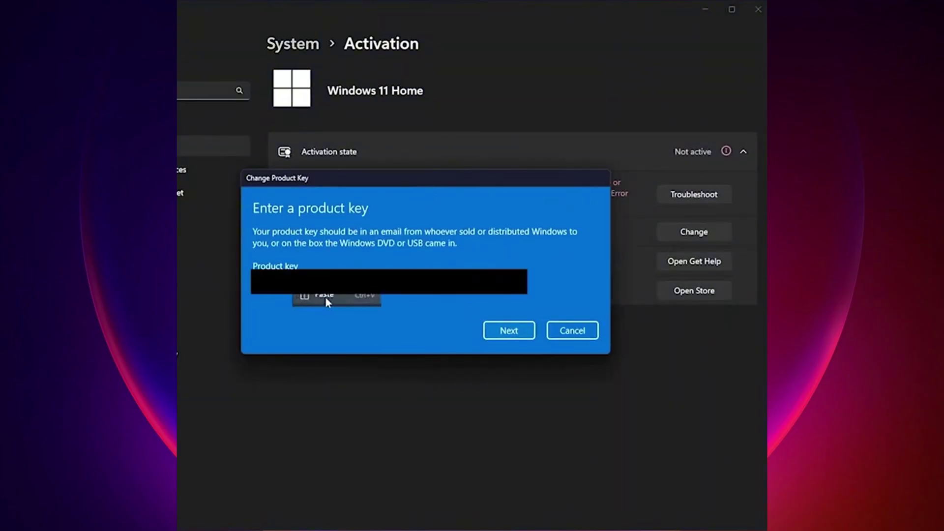
click(514, 332)
click(510, 313)
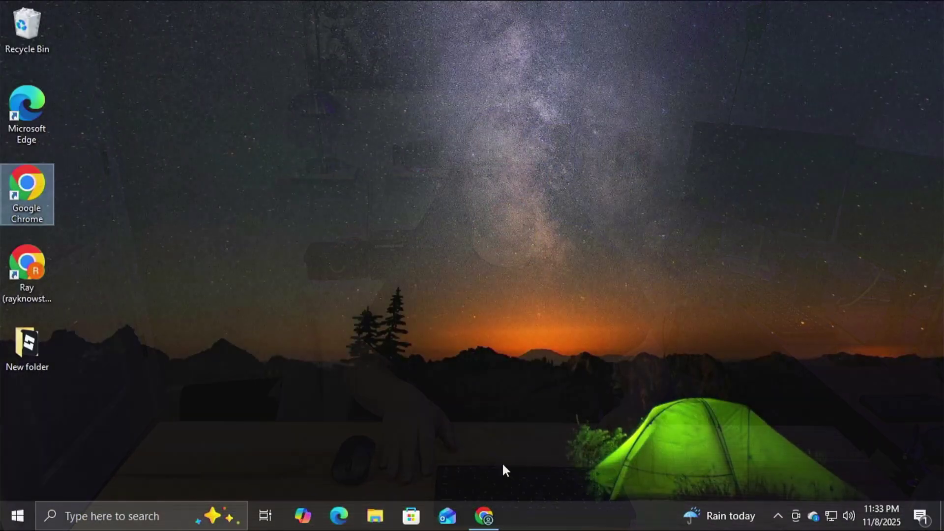
- In Chrome, search Google for 'rufus' and open the official rufus.ie site
click(494, 521)
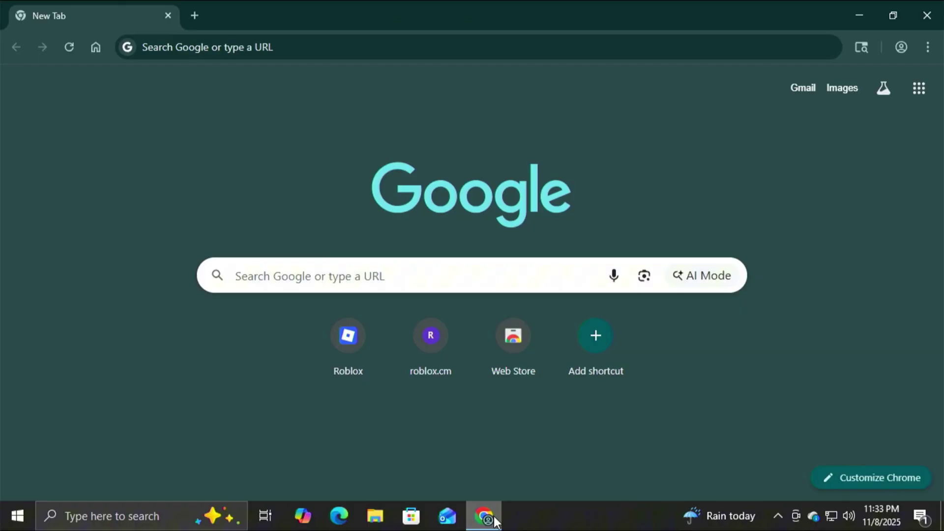
click(382, 279)
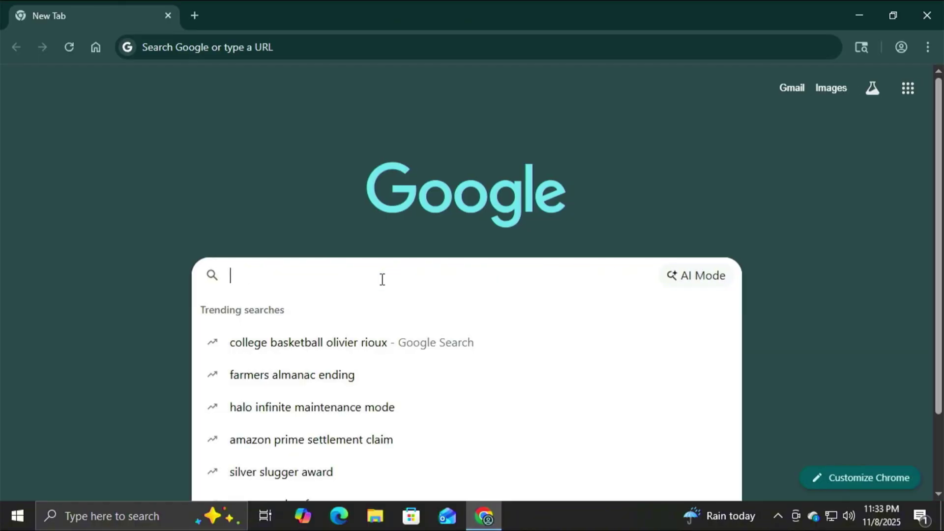
text(rufus)
key(Return)
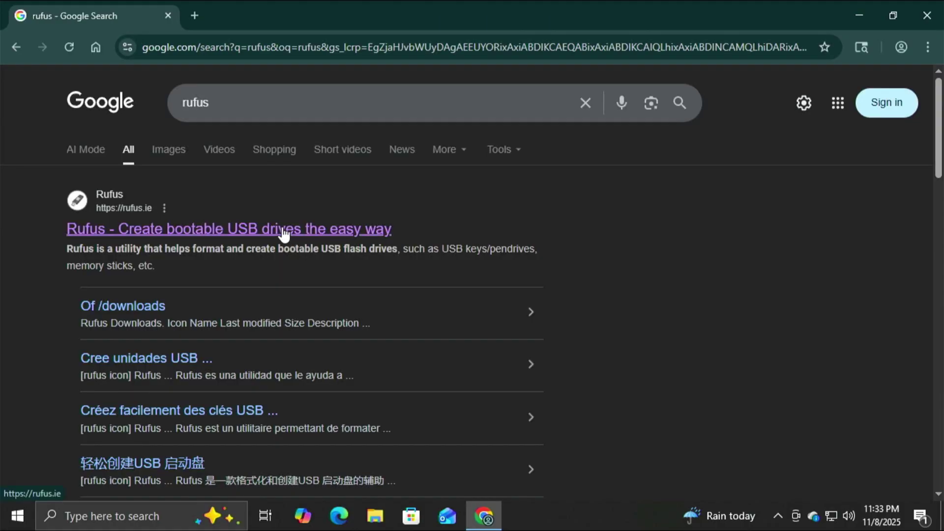
click(284, 232)
scroll(291, 241, down, 3)
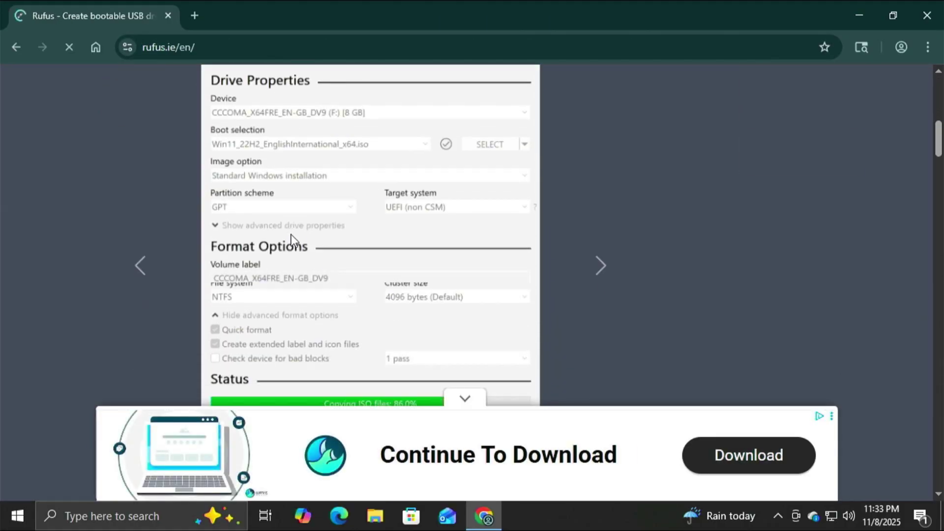
scroll(291, 236, down, 10)
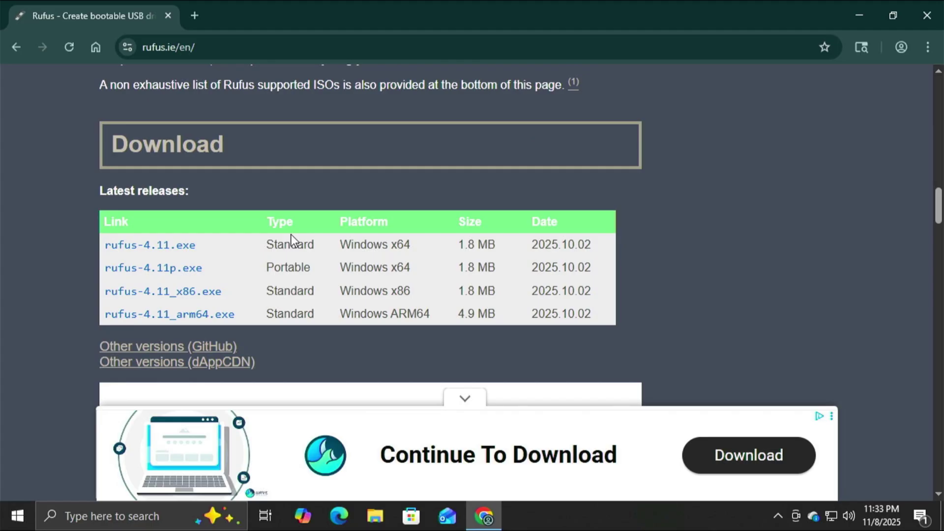
- Download the portable rufus-4.11p.exe, dismiss the advert, and show the file in Downloads
click(187, 273)
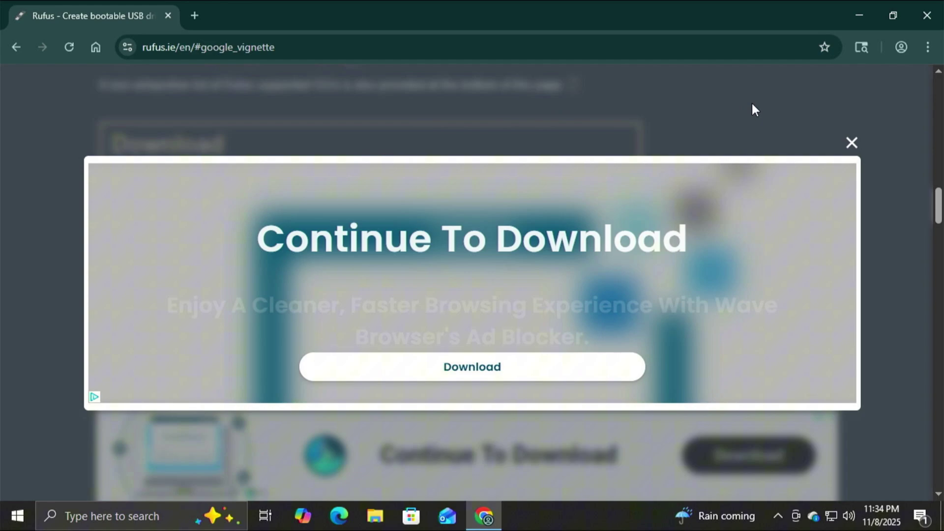
click(848, 141)
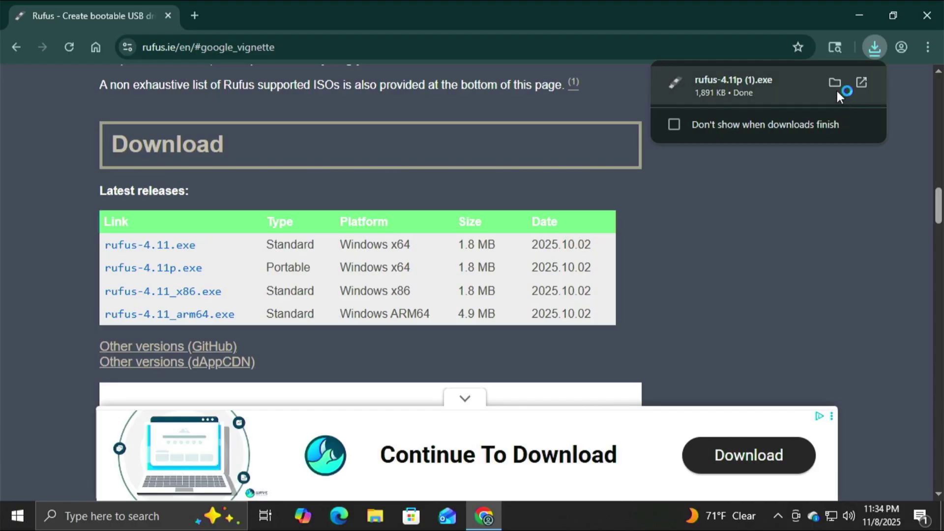
click(835, 81)
click(830, 114)
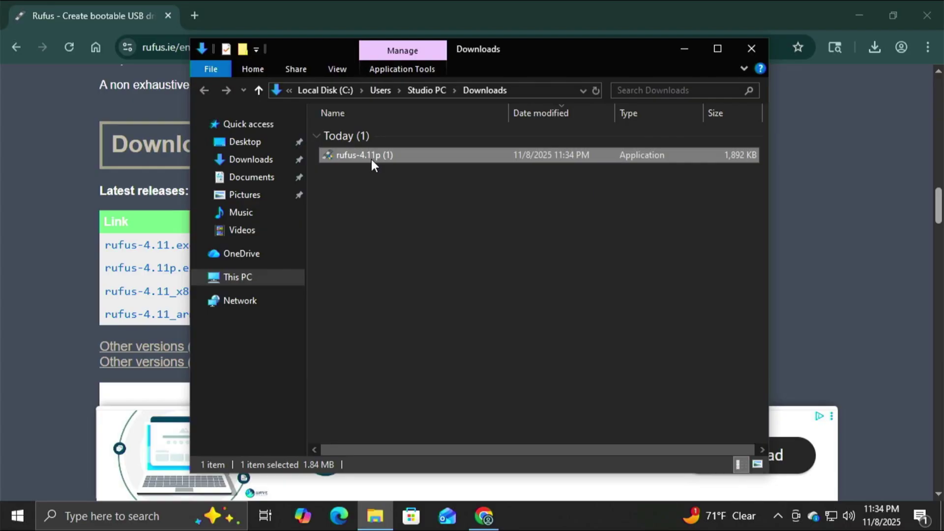
click(164, 90)
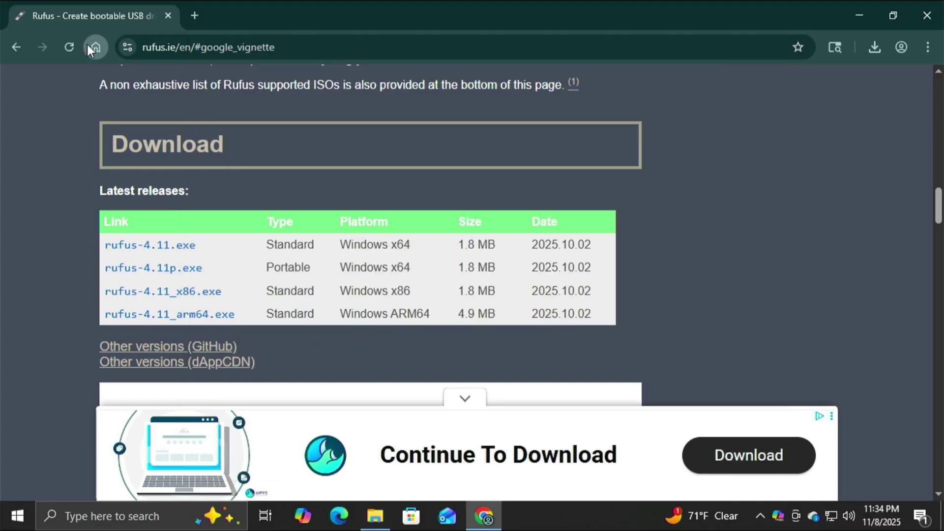
- Search Google for 'download windows 11' and open Microsoft's Download Windows 11 page
click(93, 47)
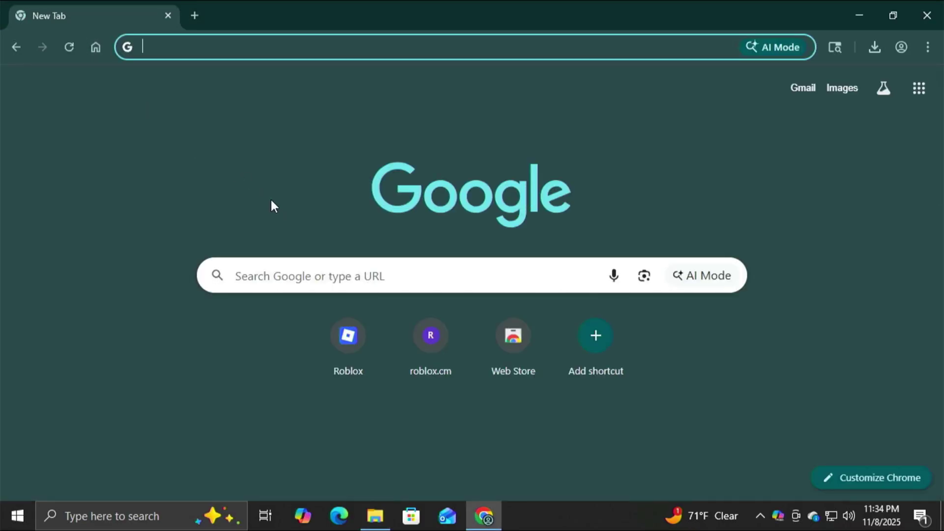
click(344, 288)
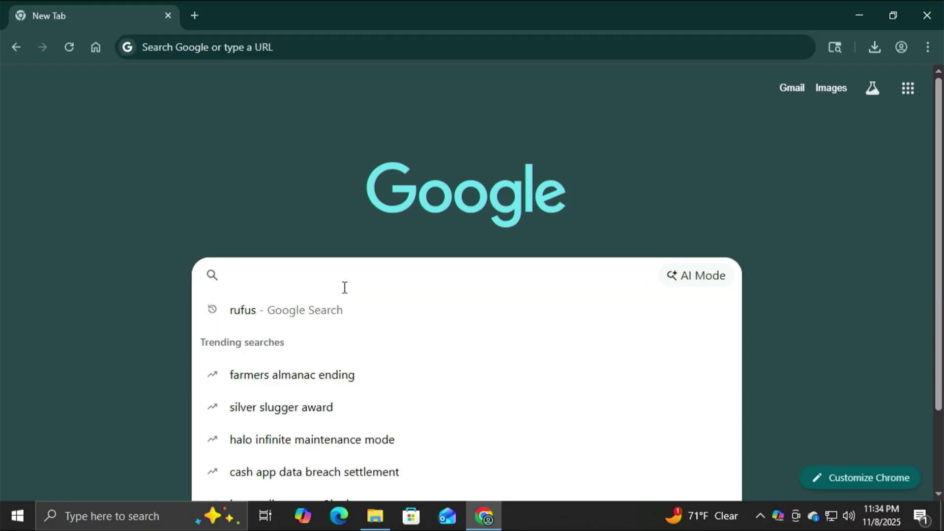
text(download windo)
key(Return)
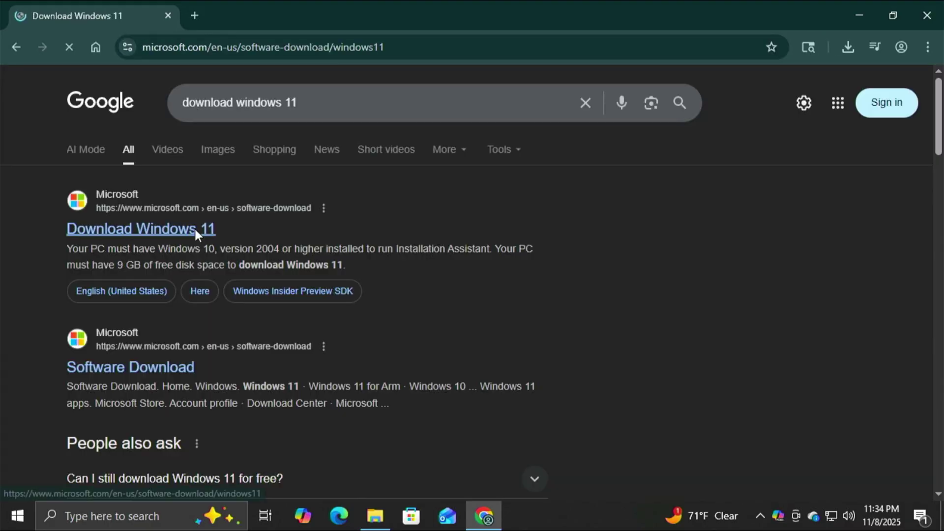
click(193, 227)
- Download the Windows 11 Media Creation Tool and show MediaCreationTool in its folder
scroll(258, 264, down, 6)
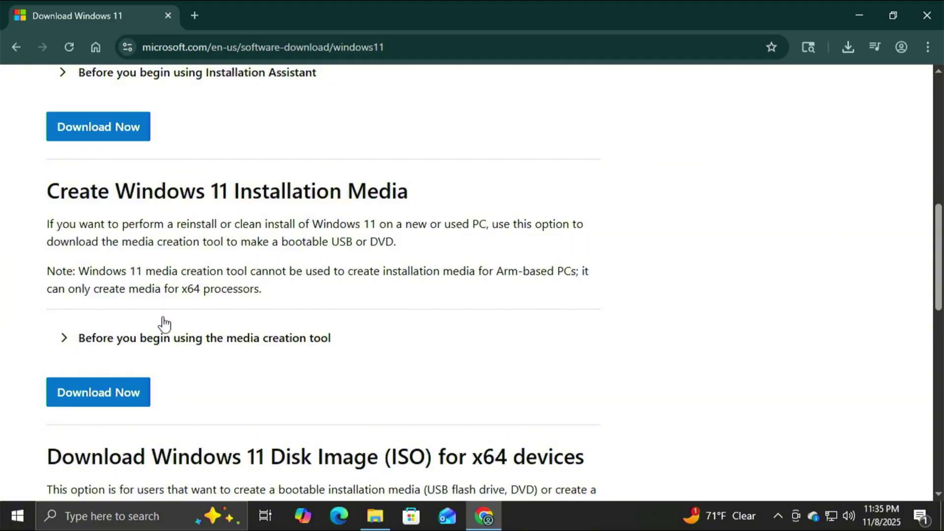
click(130, 391)
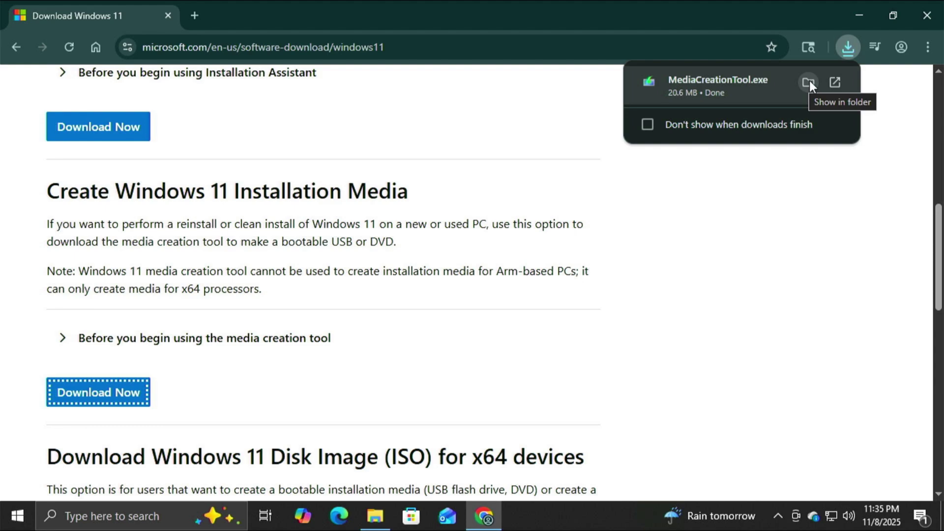
click(809, 82)
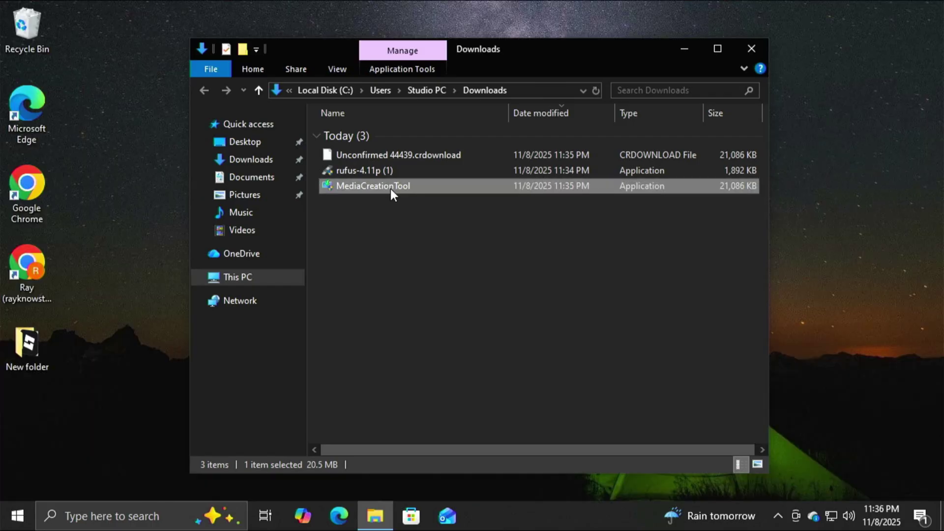
- Launch the Media Creation Tool, accept the licence and recommended edition, and choose the ISO file option
double_click(390, 188)
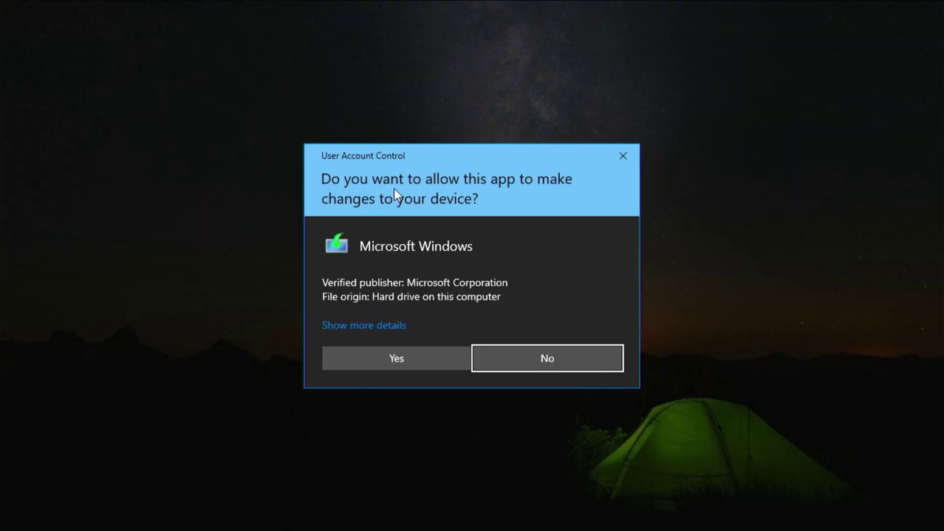
click(415, 361)
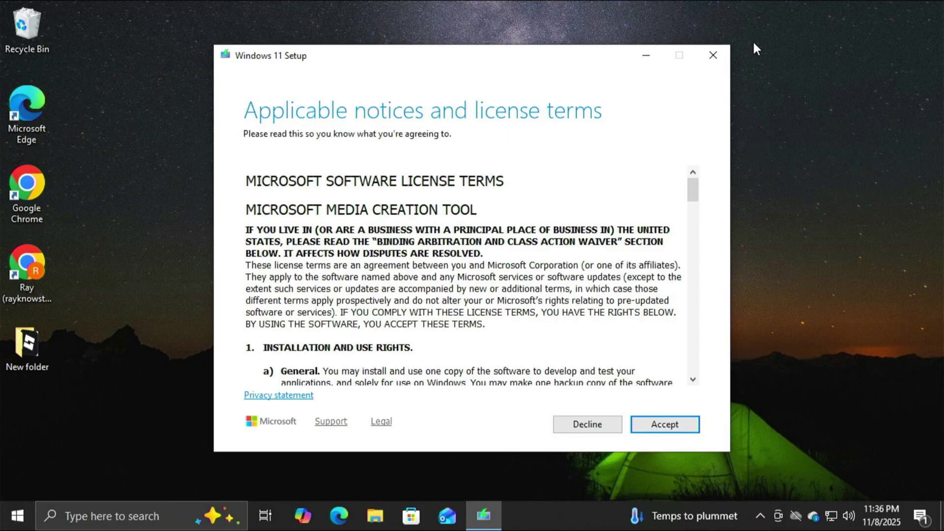
click(665, 424)
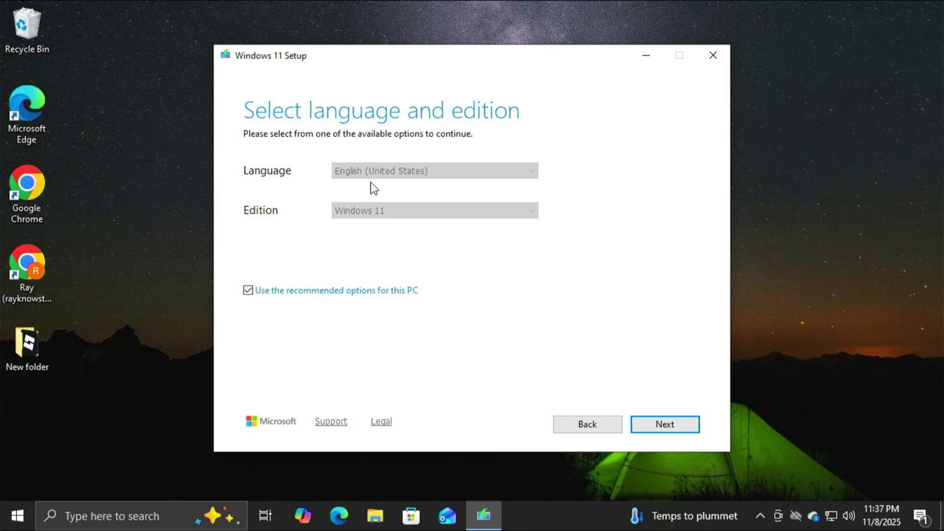
click(663, 424)
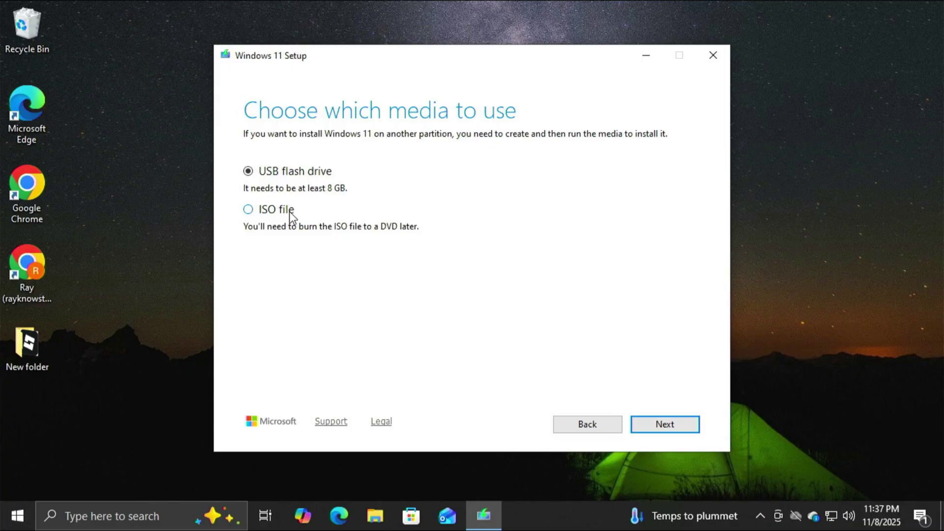
click(249, 210)
click(677, 423)
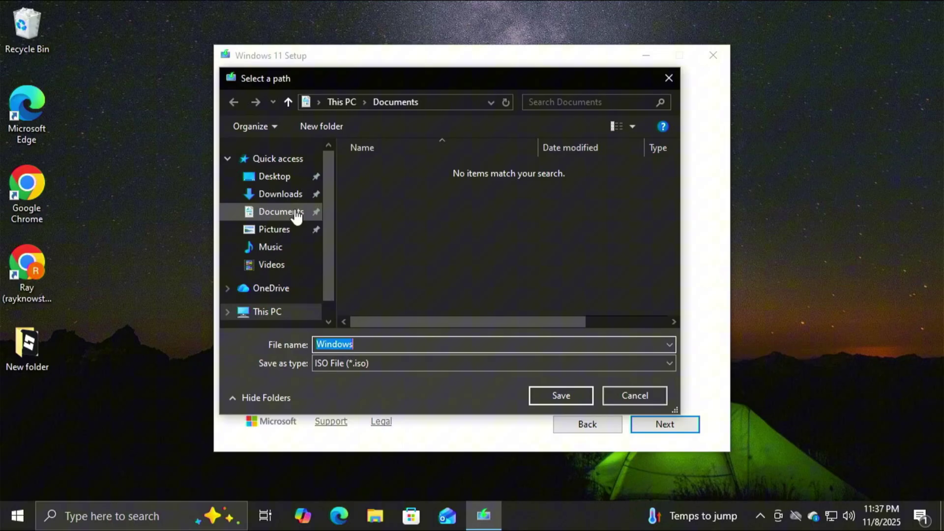
- Save the ISO as Windows.iso in Downloads and finish the tool once it completes
click(281, 194)
click(557, 395)
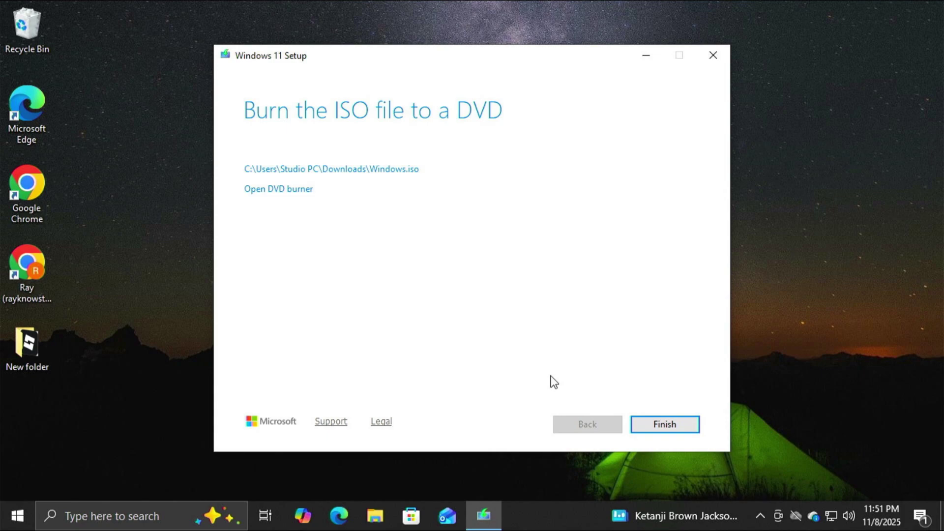
click(662, 424)
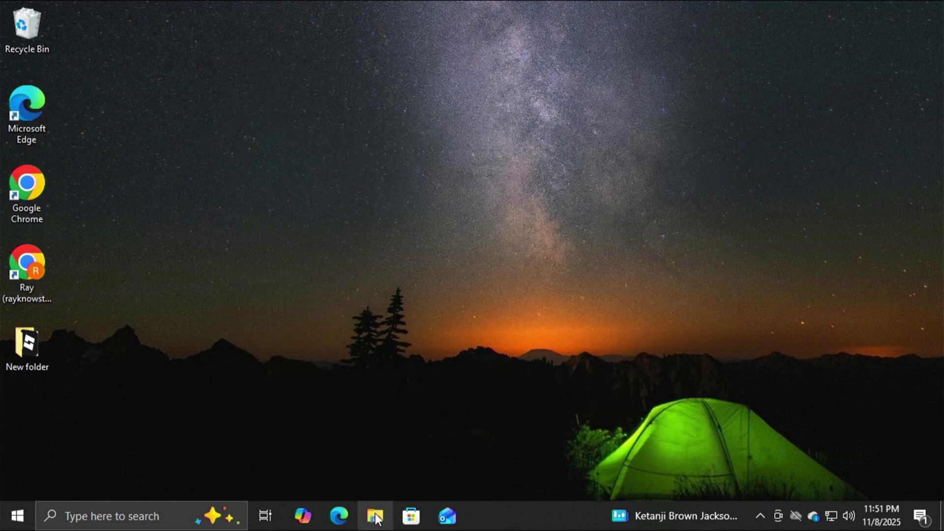
- Delete MediaCreationTool from the Downloads folder, keeping Windows.iso and the Rufus executable
click(375, 516)
click(251, 159)
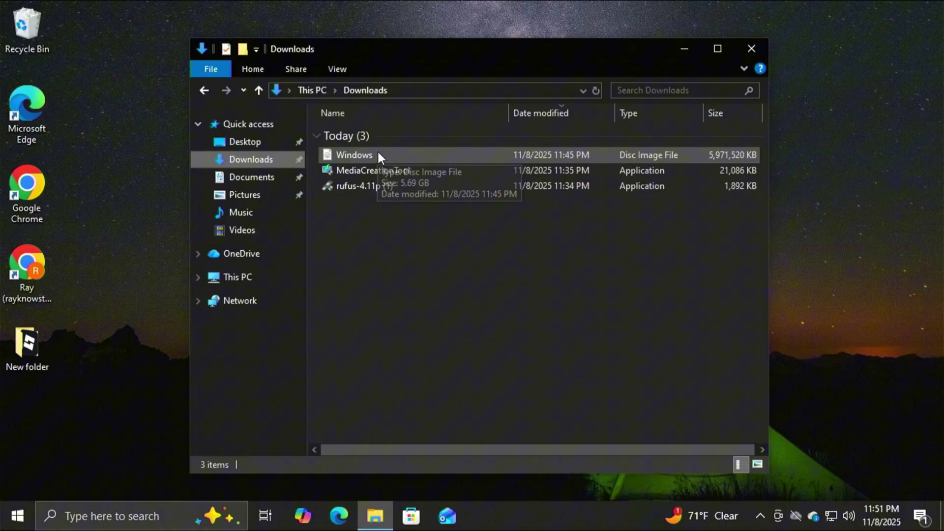
right_click(375, 170)
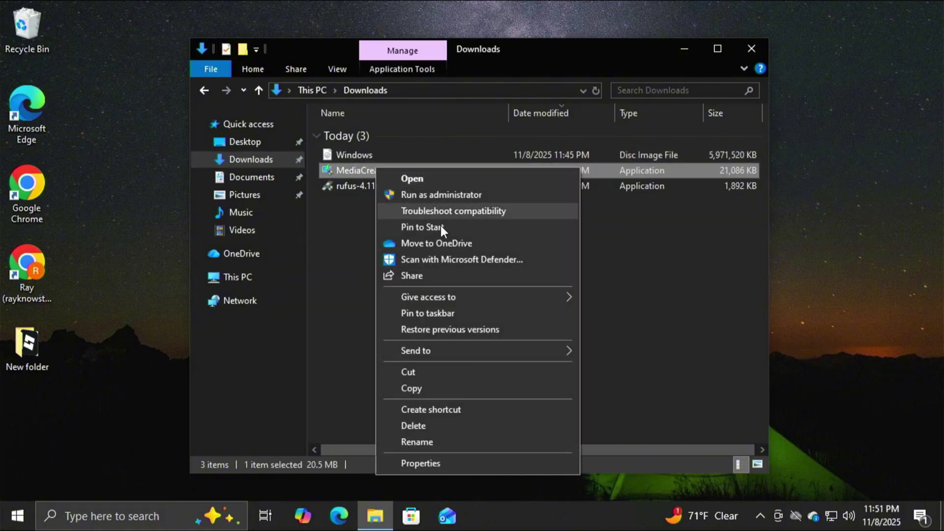
click(444, 422)
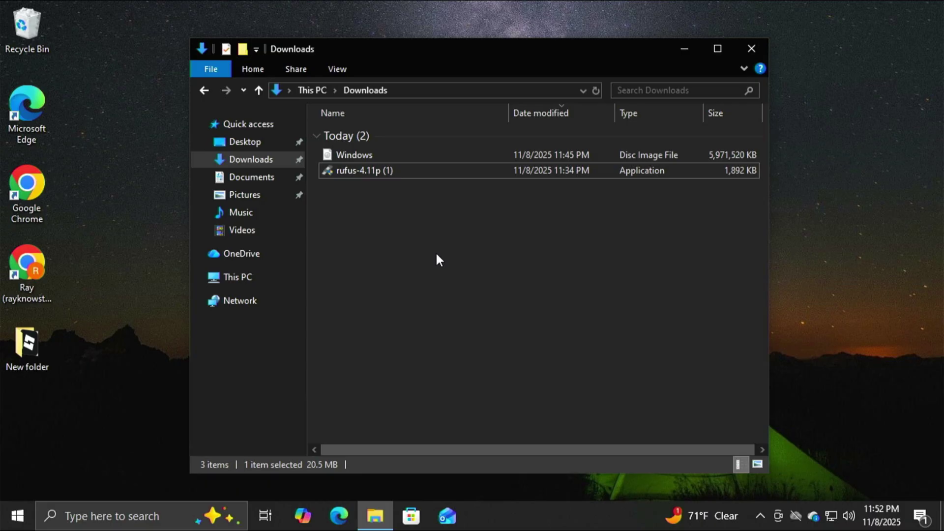
- Launch rufus-4.11p as administrator, allow online update checks, and answer the Secure Boot DBX prompt
double_click(358, 168)
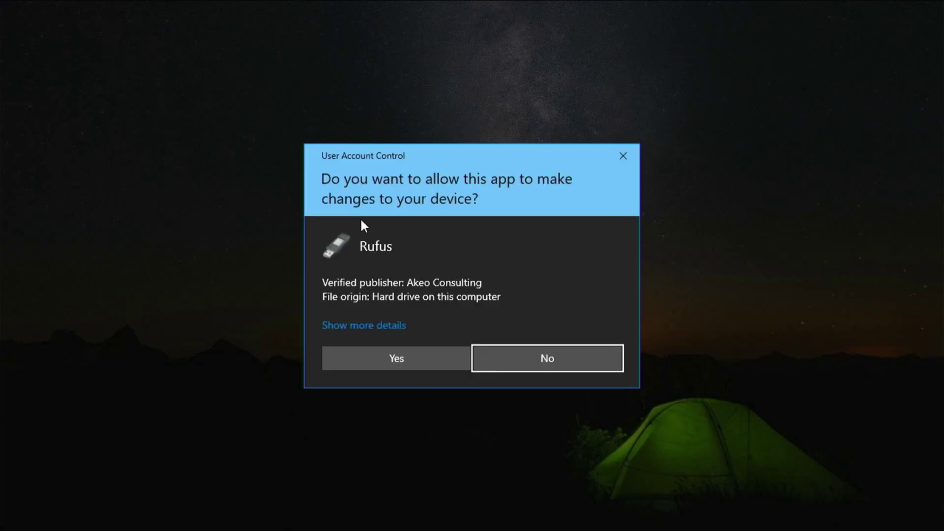
click(415, 353)
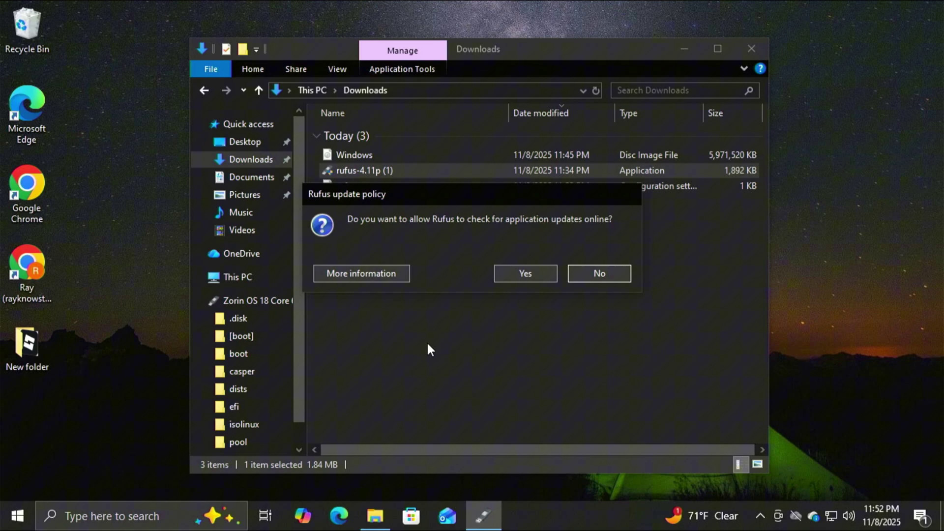
click(514, 270)
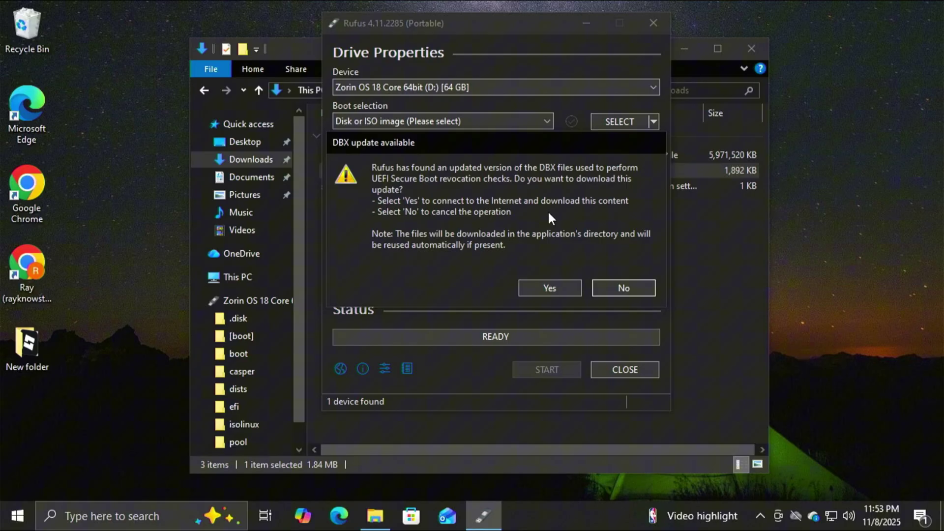
click(550, 288)
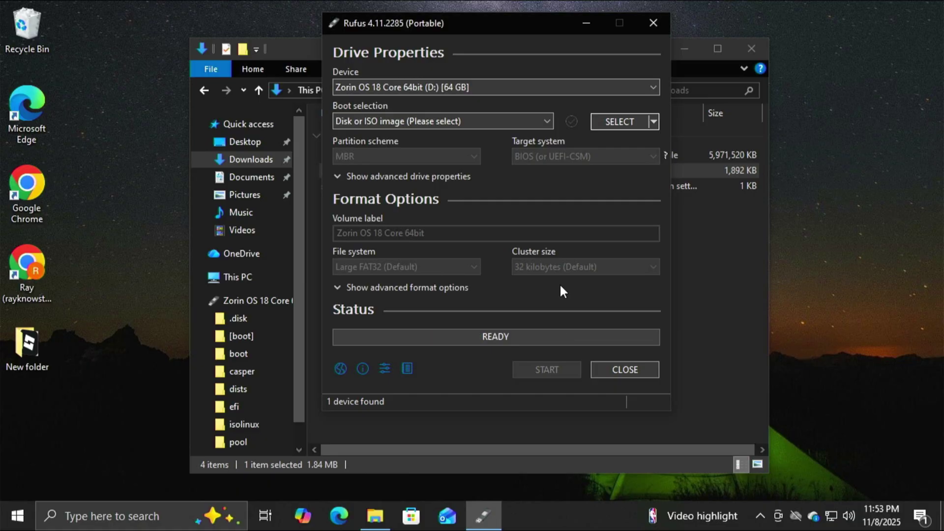
- Load Windows.iso from Downloads as the boot image, switch to MBR for BIOS or UEFI, and close Explorer
click(628, 120)
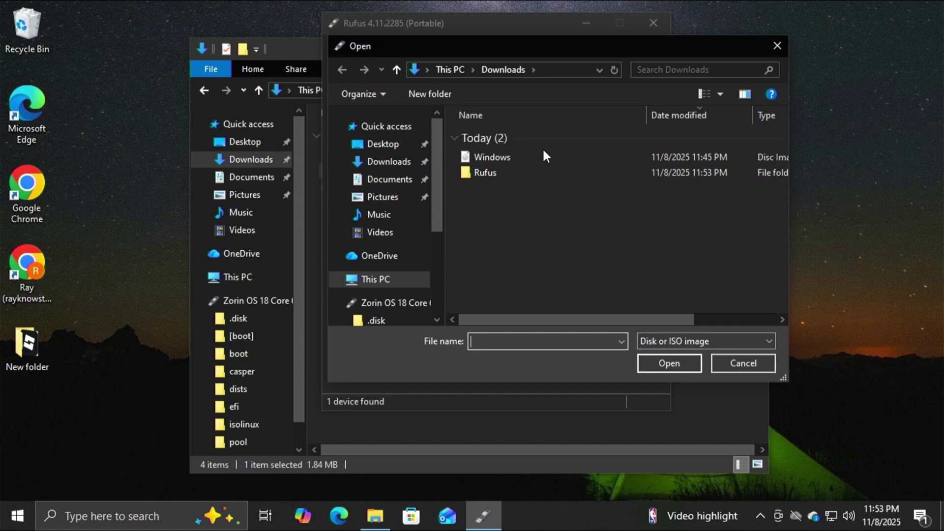
double_click(515, 157)
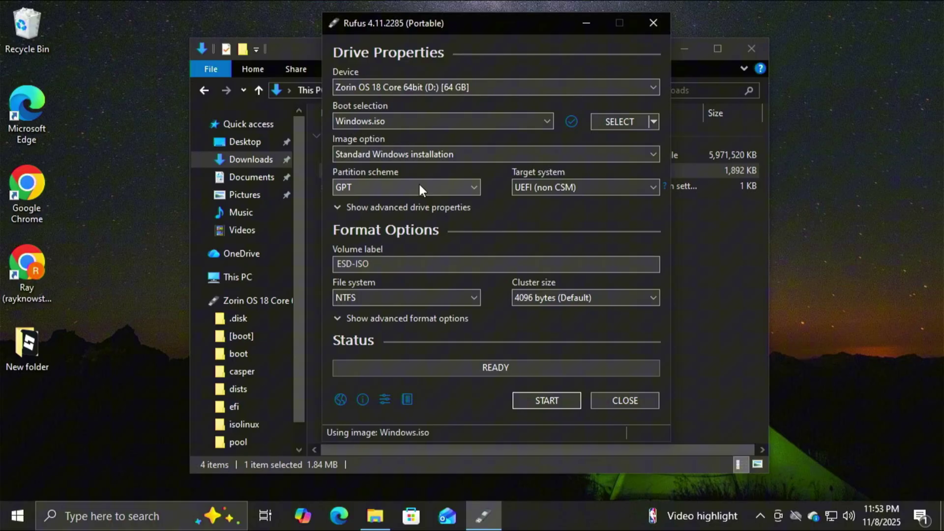
key(alt+e)
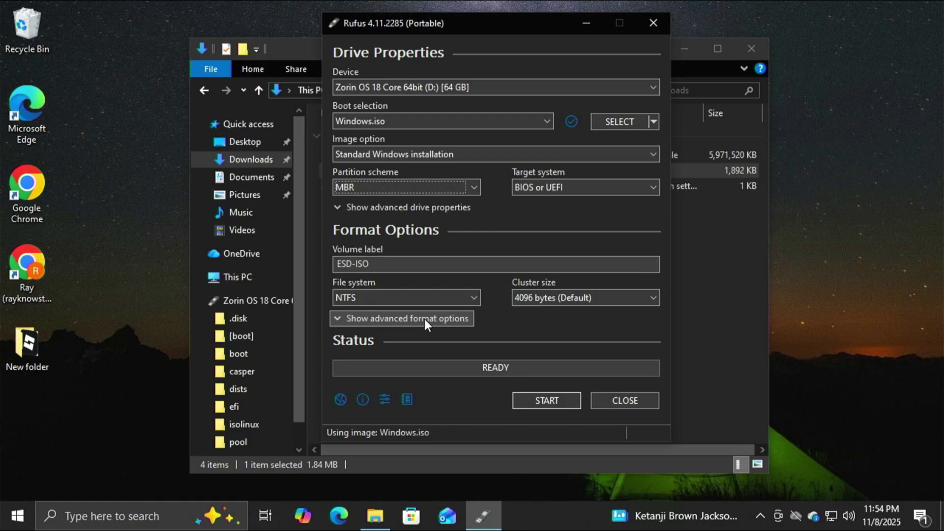
mouse_move(543, 194)
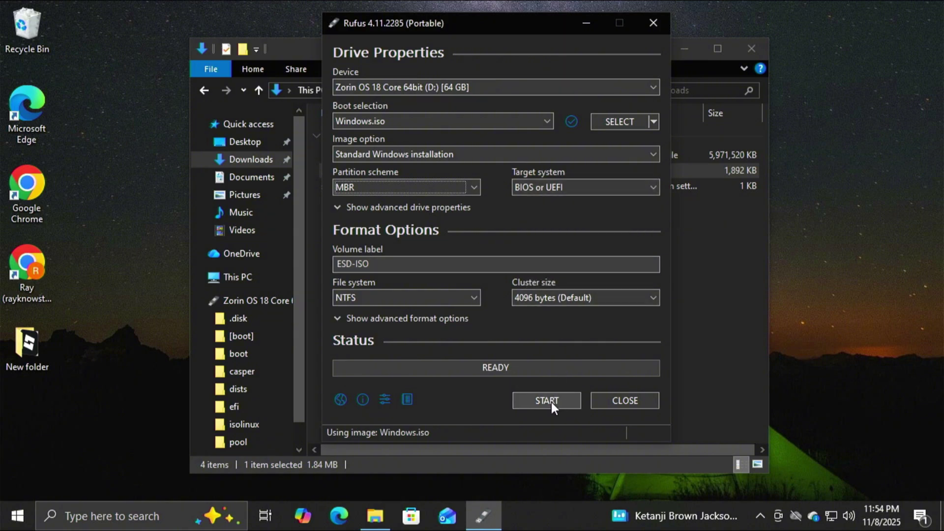
click(745, 45)
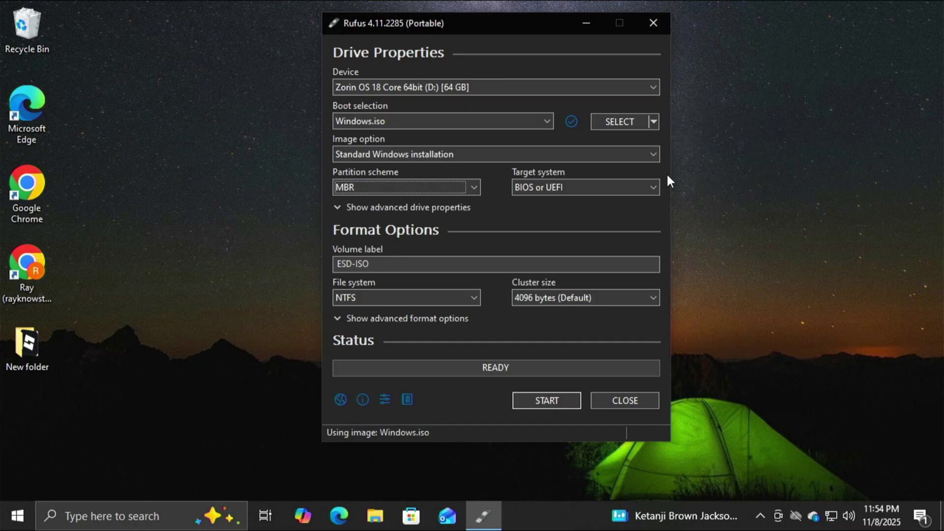
- Start writing and set the Windows customizations: regional options matched, data collection and BitLocker disabled
click(536, 403)
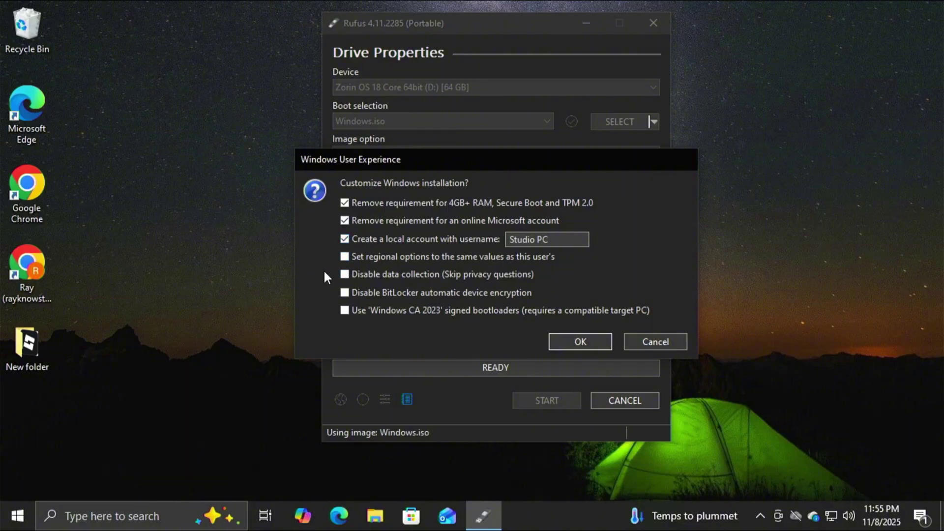
click(342, 257)
- Confirm the customizations and the D: data-erase warning so Rufus writes the ESD-ISO installer
click(580, 341)
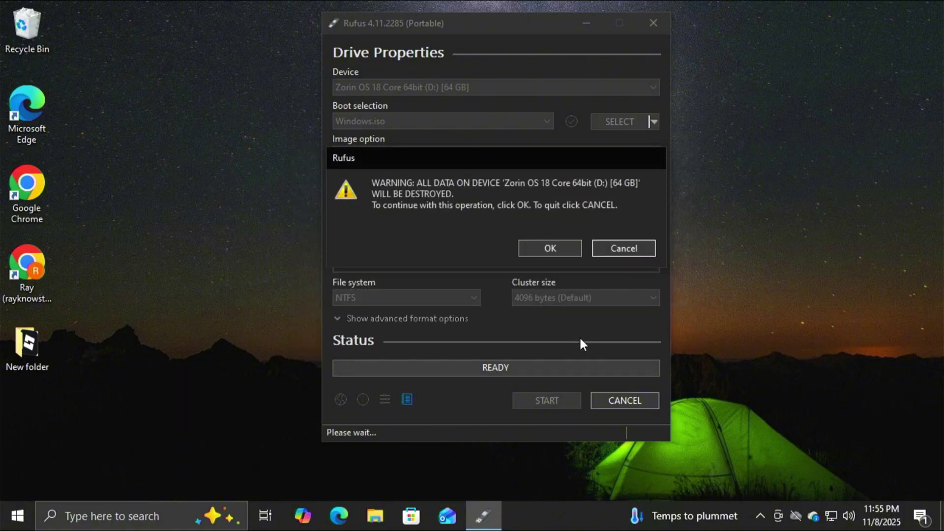
click(558, 246)
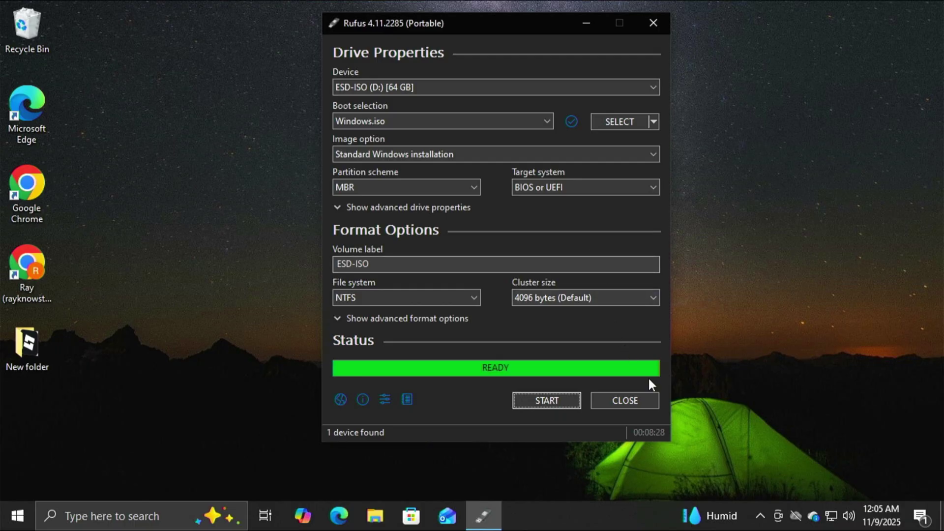
- Close Rufus and view the ESD-ISO (D:) USB drive under This PC in File Explorer
click(632, 400)
key(super+e)
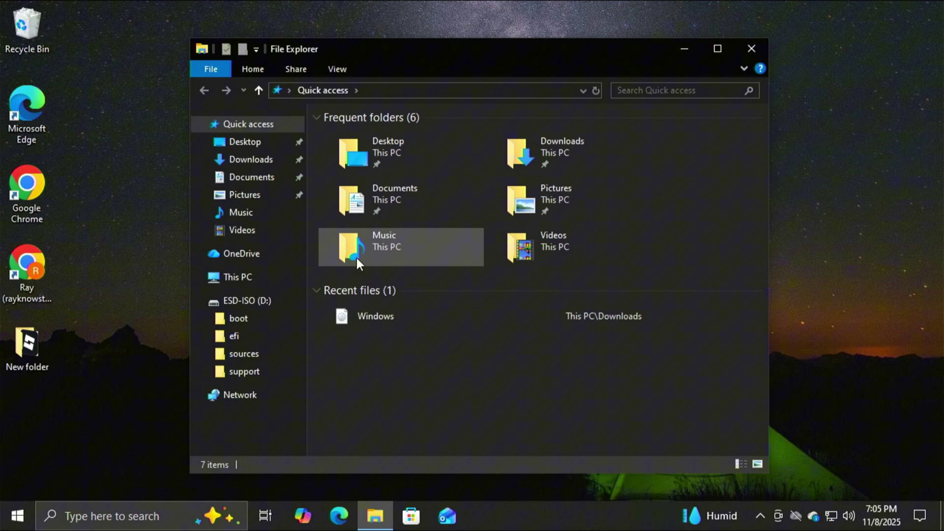
click(255, 276)
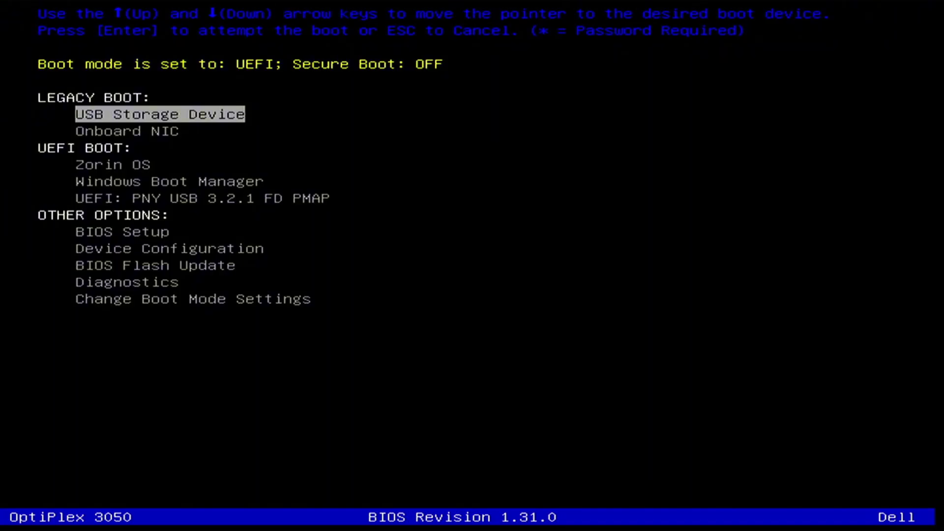
- Boot from the UEFI: PNY USB 3.2.1 FD PMAP entry in the Dell boot menu
key(Down)
key(Down)
key(Down)
key(Down)
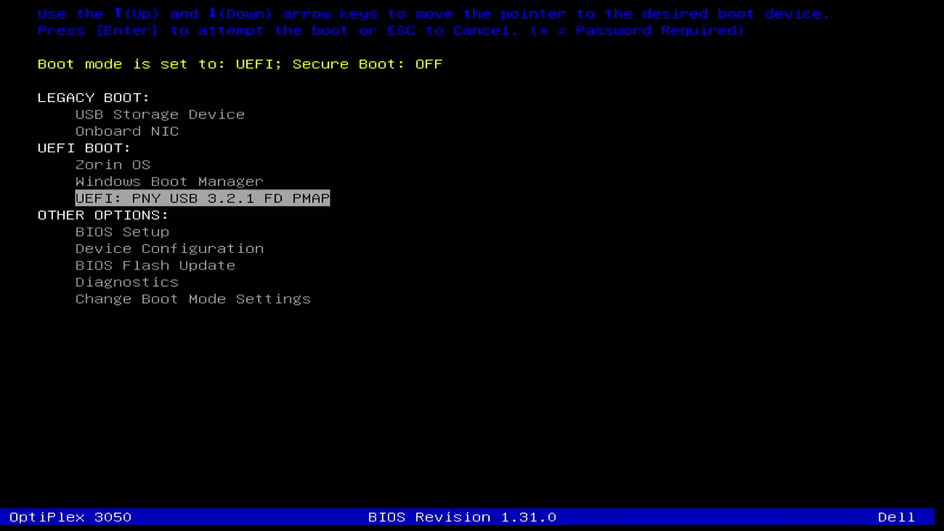
key(Return)
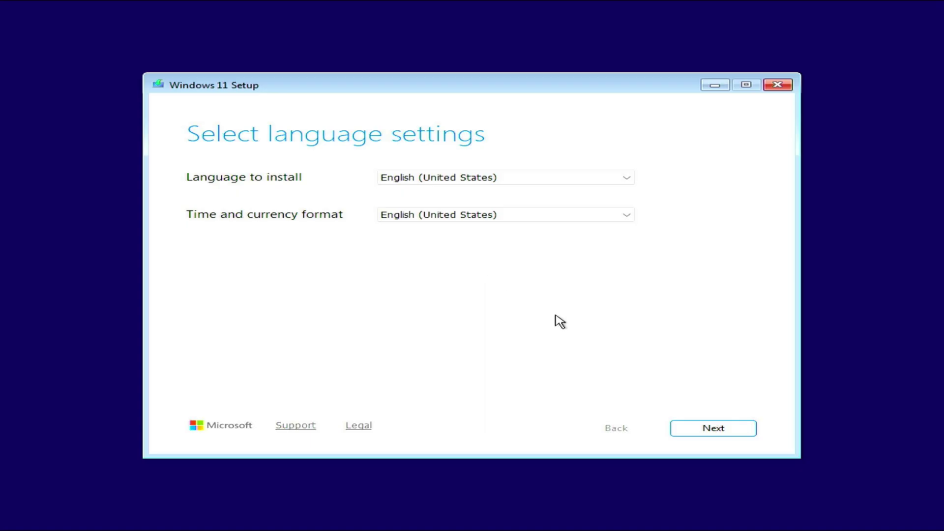
- Keep English (United States) and the US keyboard, choose Install Windows 11, and accept the license terms
click(731, 430)
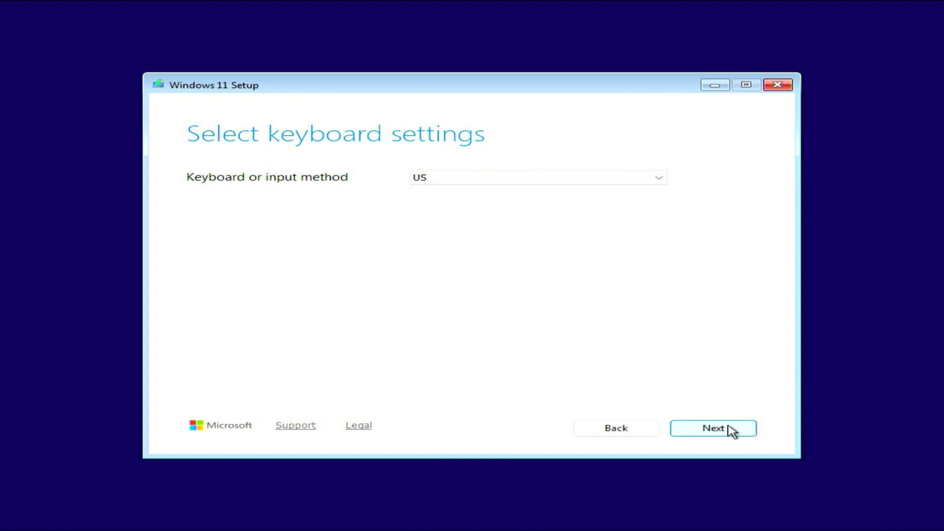
click(713, 428)
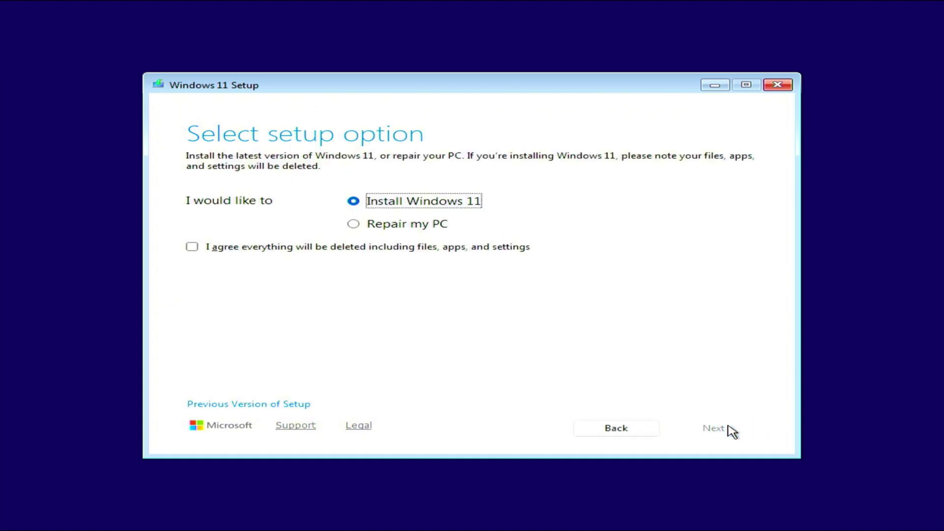
click(192, 247)
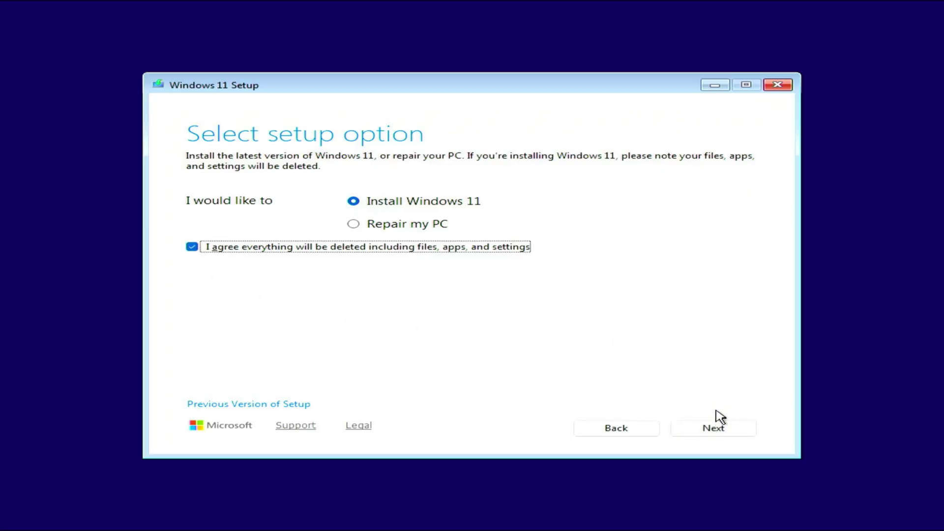
click(722, 432)
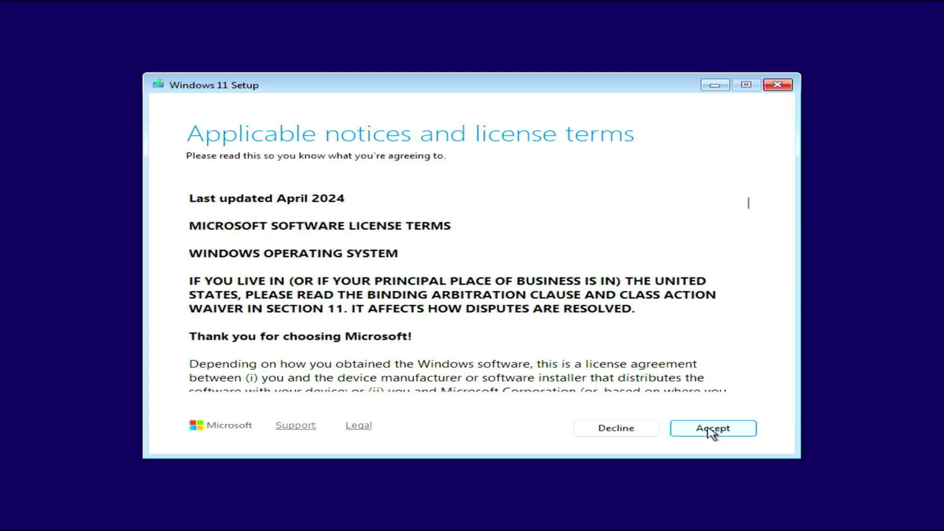
click(711, 430)
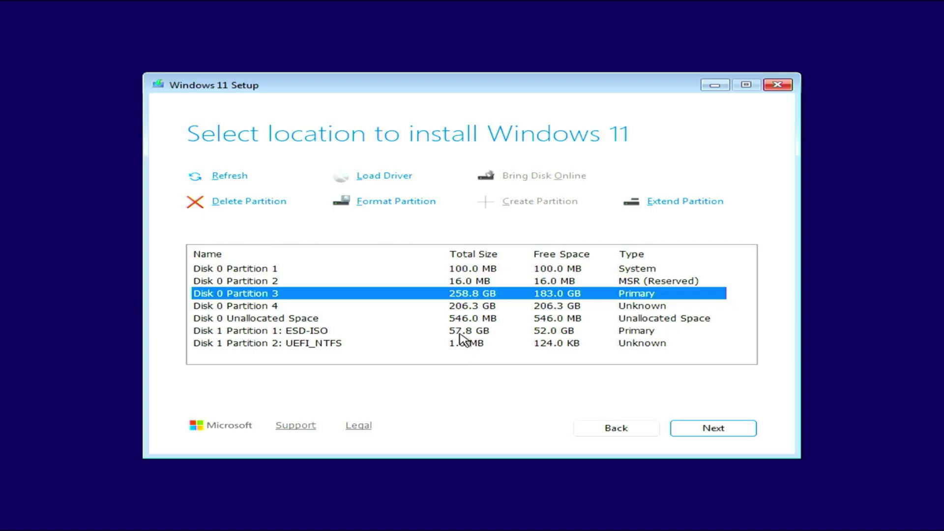
- Delete the 100 MB System, 16 MB MSR and remaining Disk 0 partitions, leaving 465.8 GB unallocated
click(461, 332)
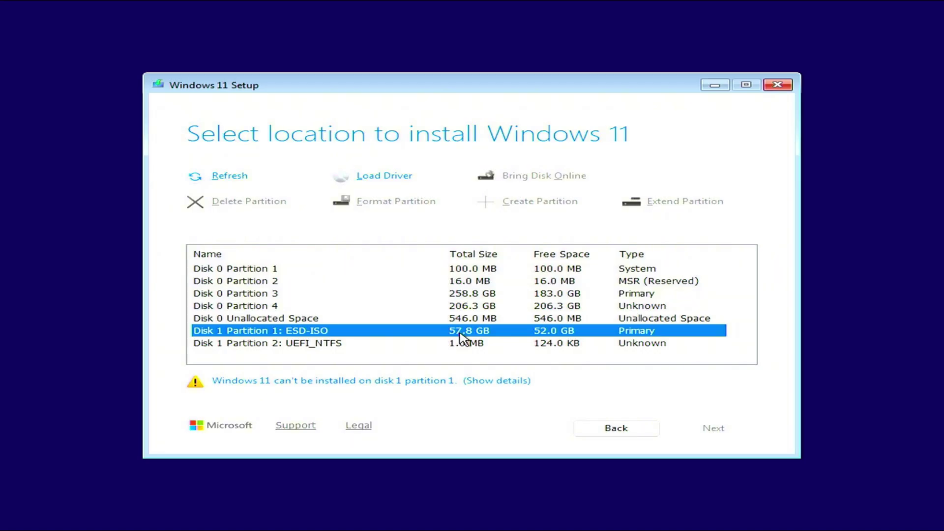
click(447, 270)
click(253, 211)
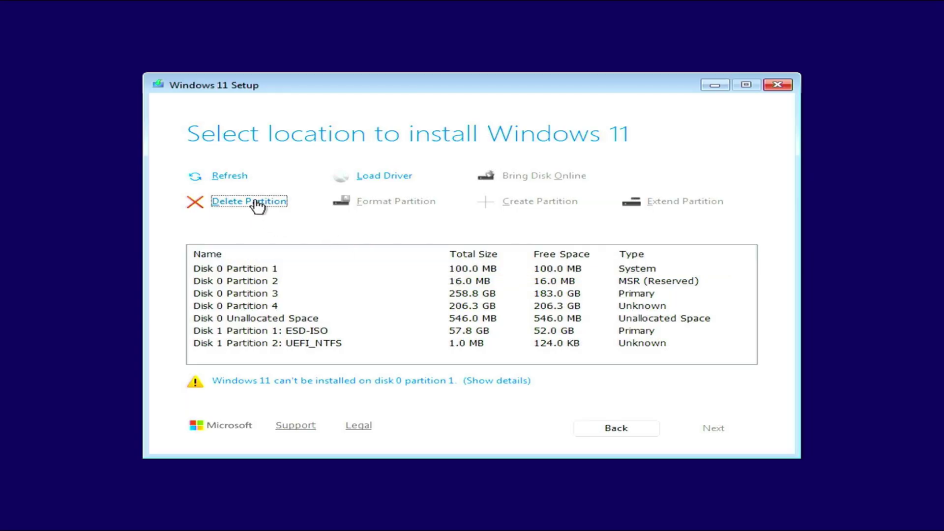
click(319, 279)
key(alt+d)
click(261, 201)
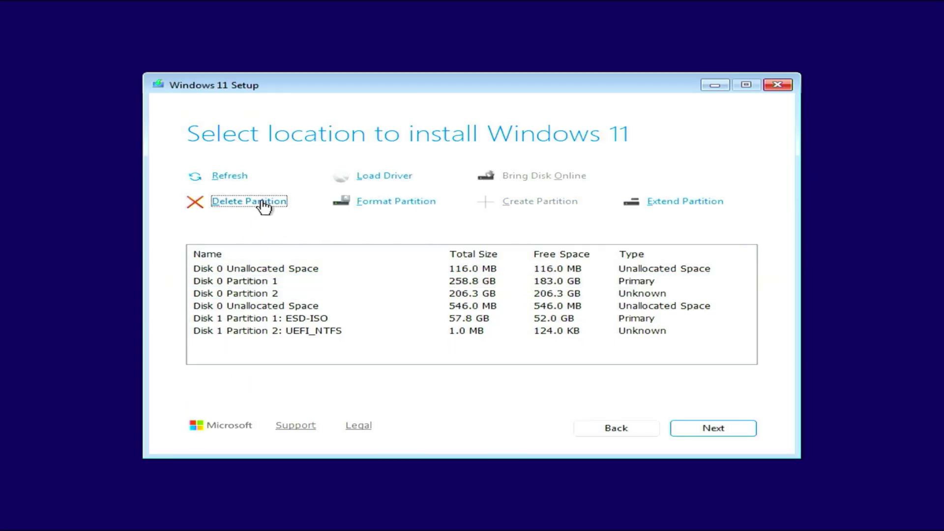
key(Return)
key(alt+d)
key(Return)
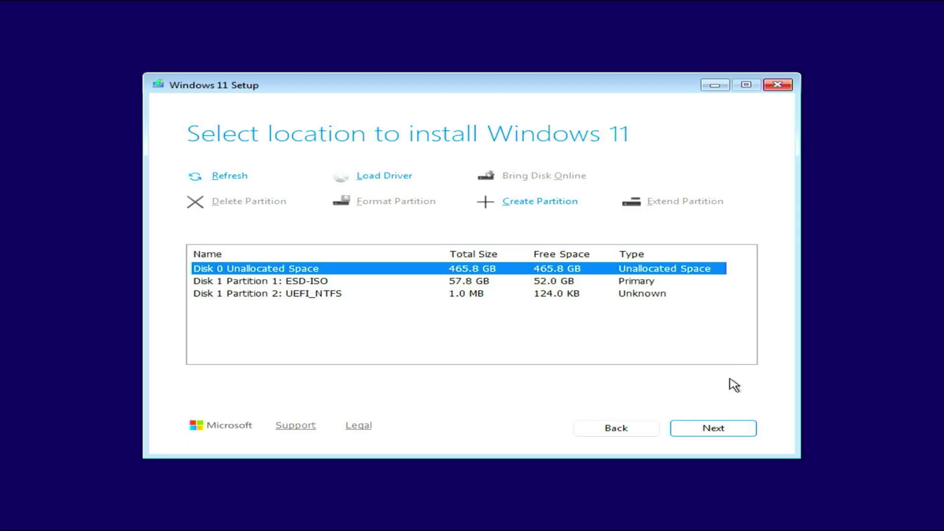
- Target the 465.8 GB unallocated space and install Windows 11 Pro through to the desktop
click(722, 433)
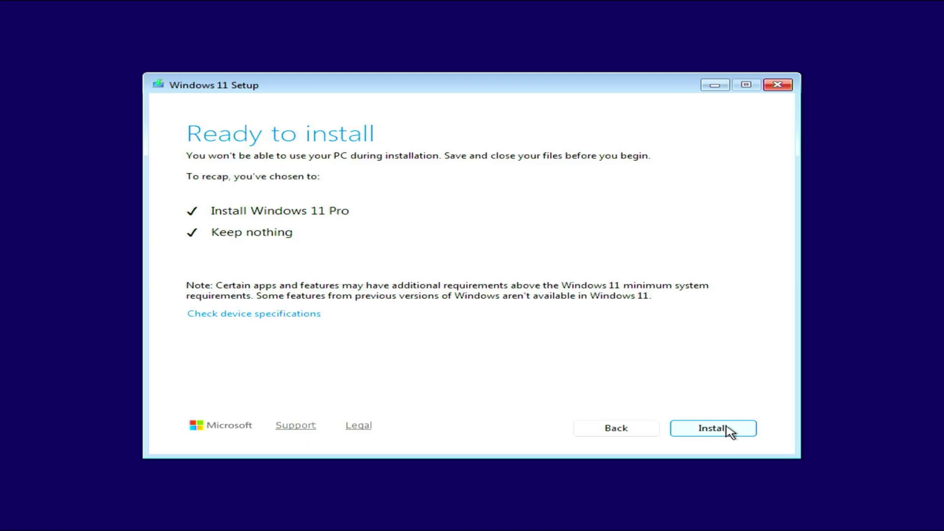
click(728, 430)
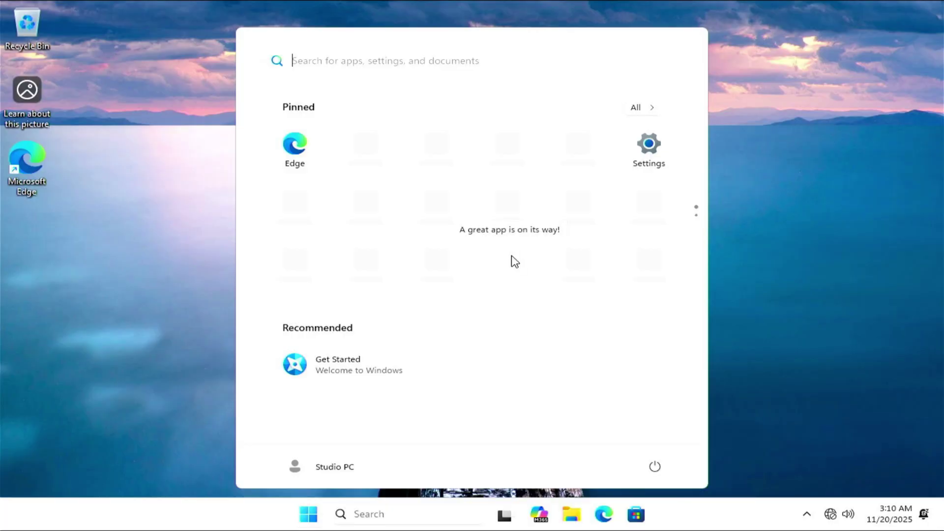
- Set Taskbar alignment to Left under Taskbar behaviors in the taskbar settings
click(764, 228)
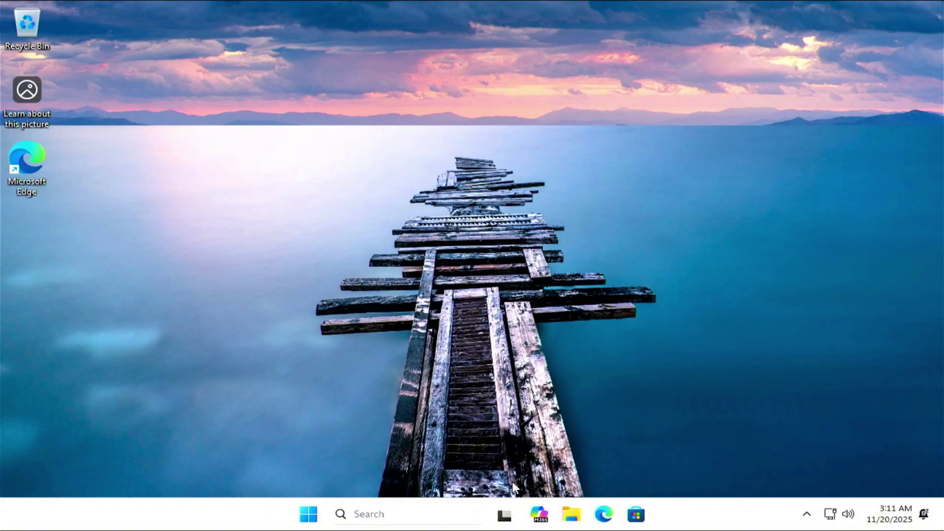
right_click(693, 520)
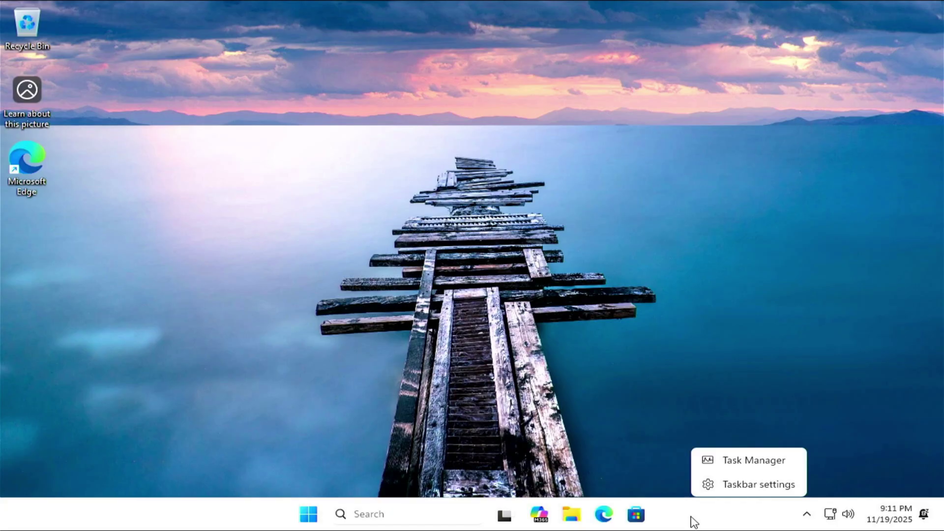
click(725, 485)
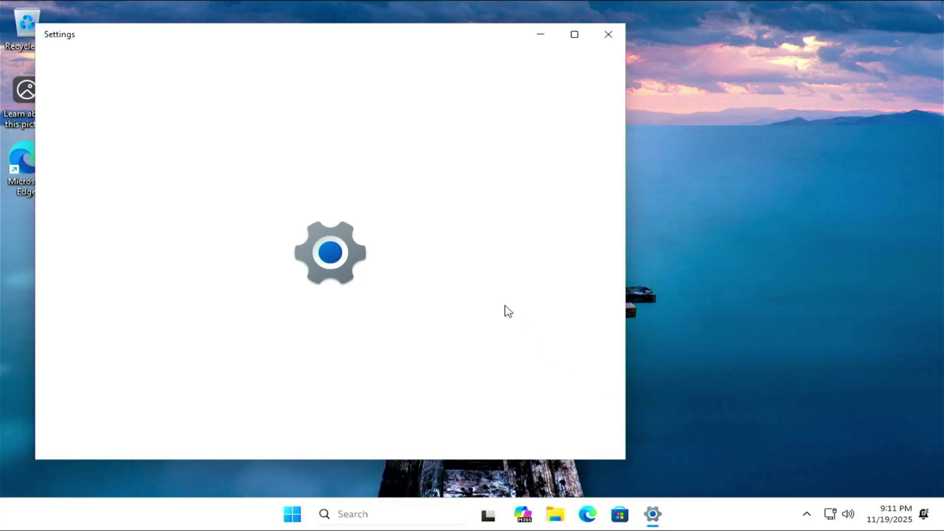
scroll(508, 311, down, 4)
click(541, 279)
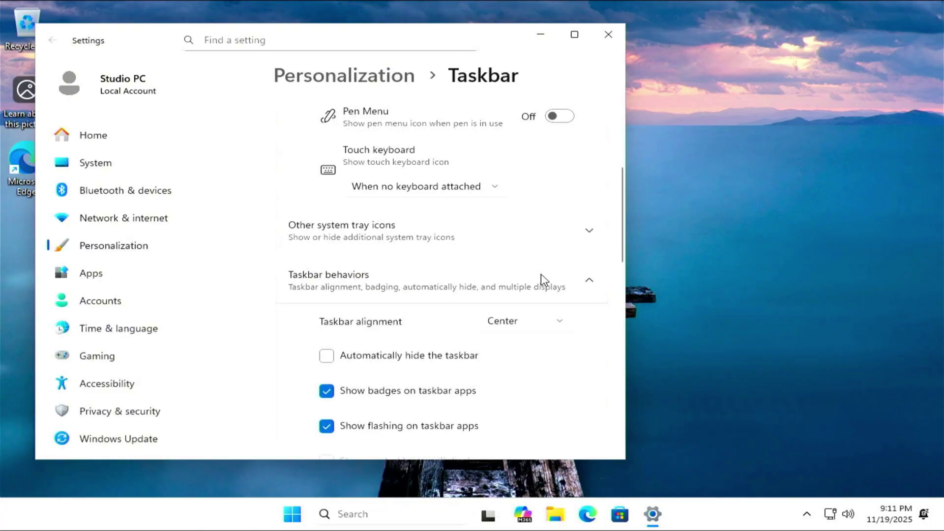
click(533, 320)
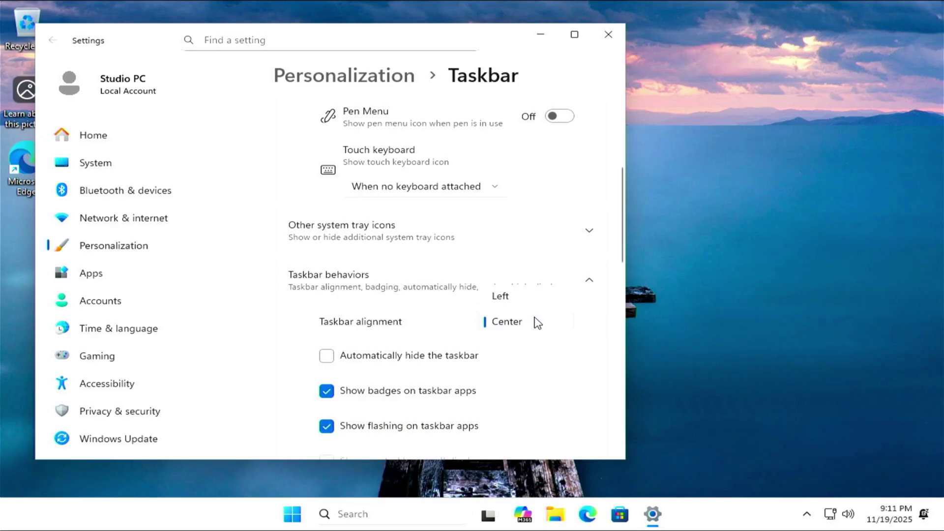
click(512, 295)
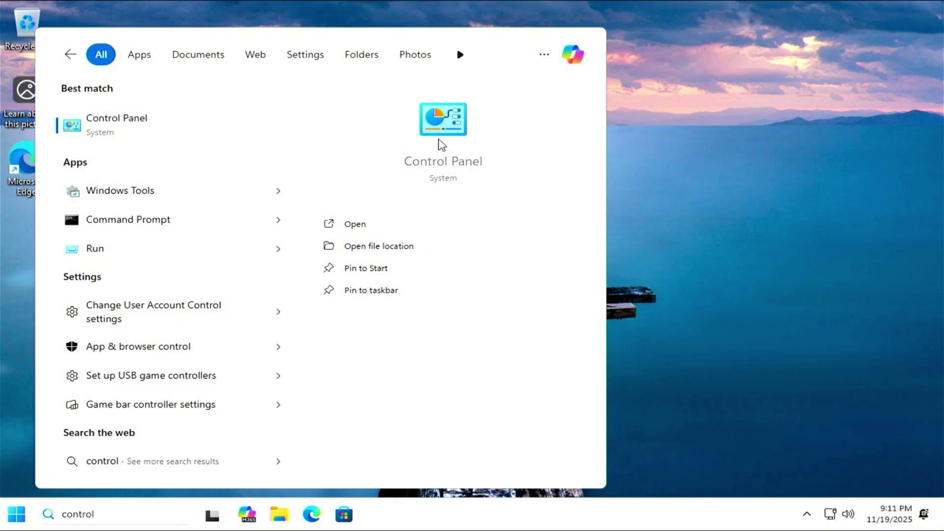
- From Control Panel, check Device Manager's Display adapters (Microsoft Basic Display Adapter), then close it
click(438, 143)
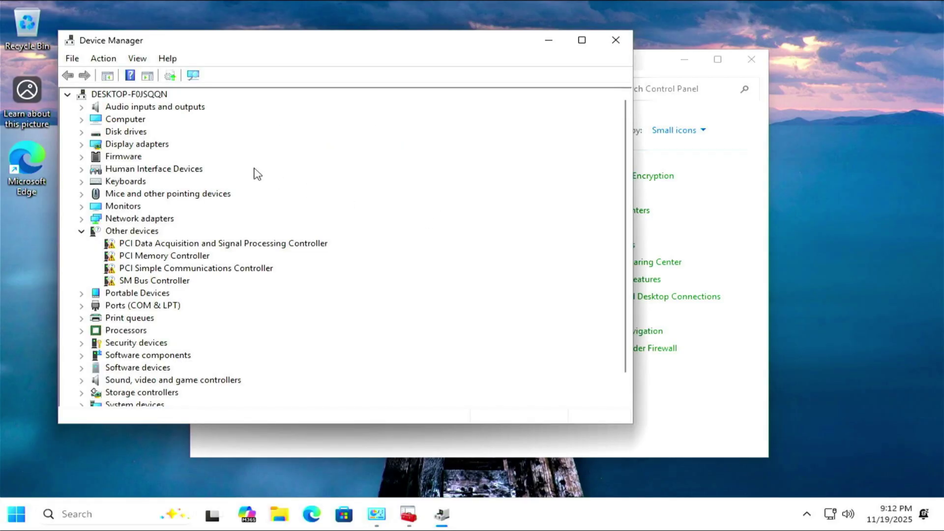
double_click(158, 145)
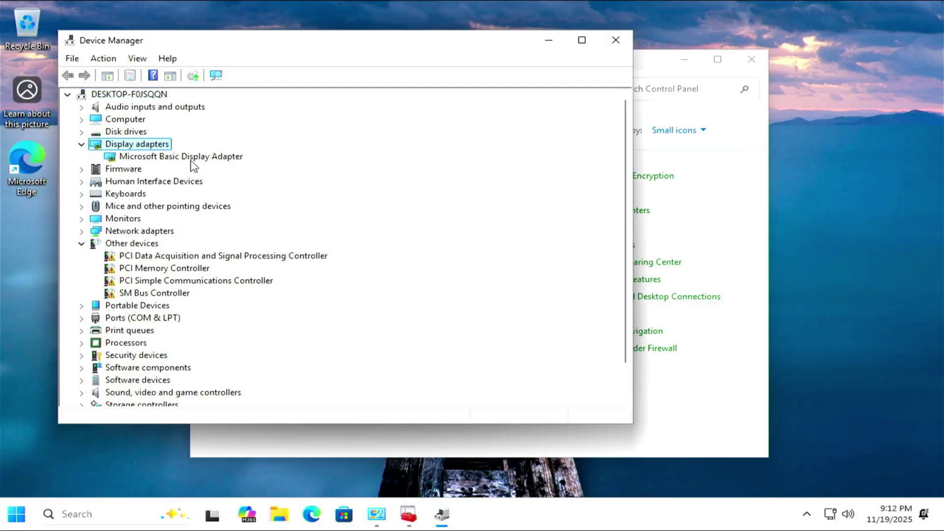
click(614, 41)
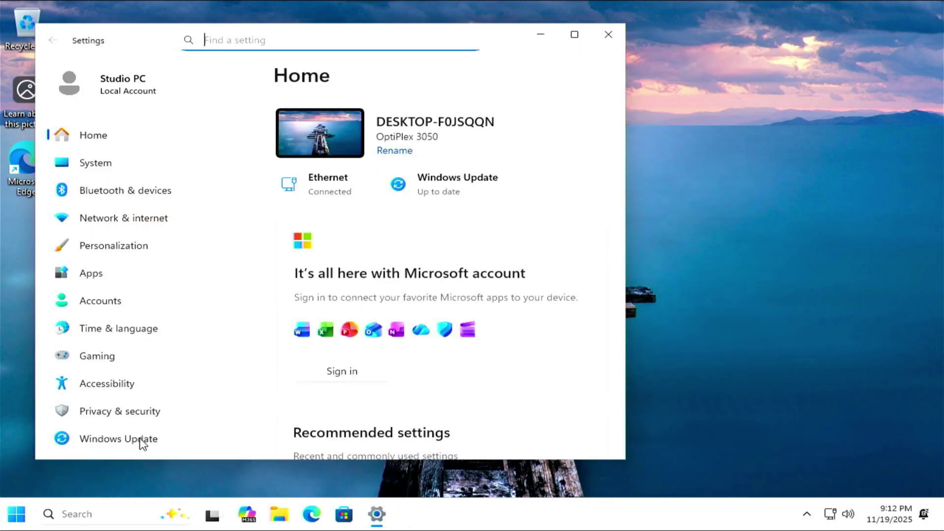
- Run Windows Update so the 2025-11 Security Update (KB5068861) downloads and installs
click(89, 442)
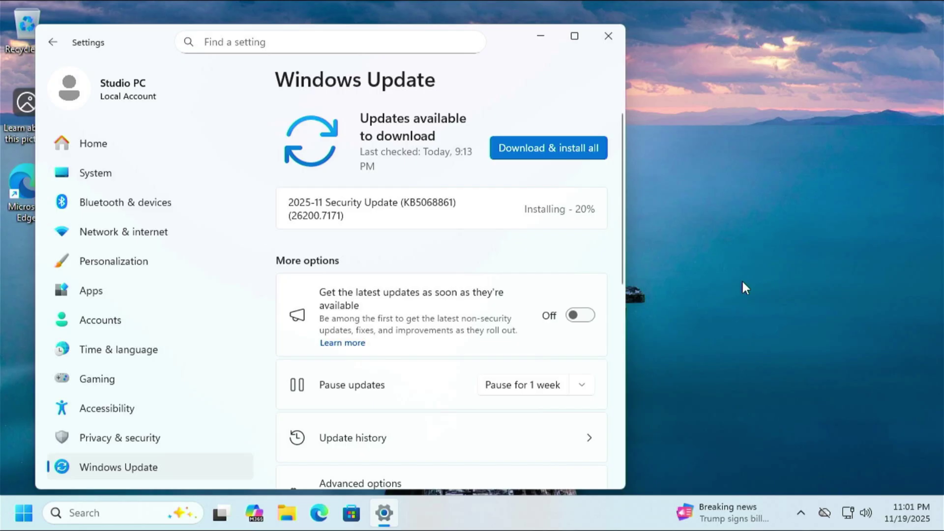
click(90, 514)
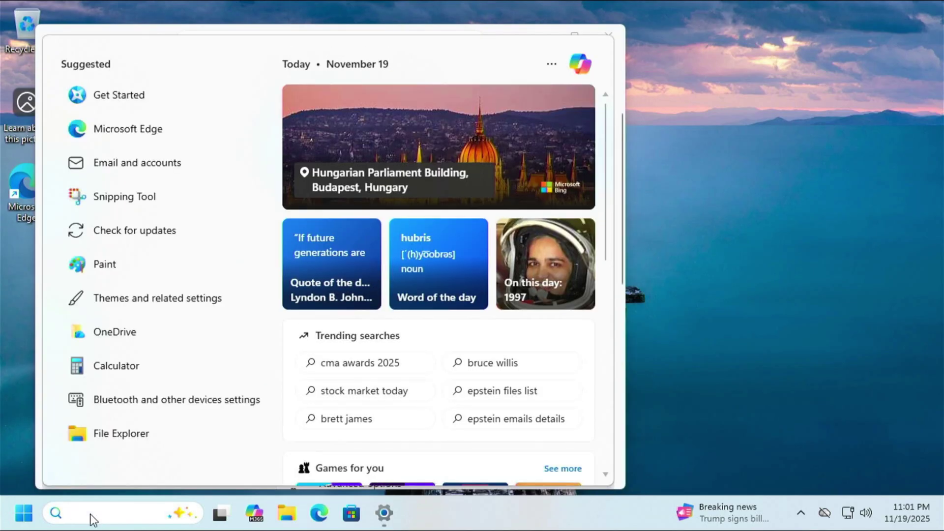
text(devicemanager)
key(Return)
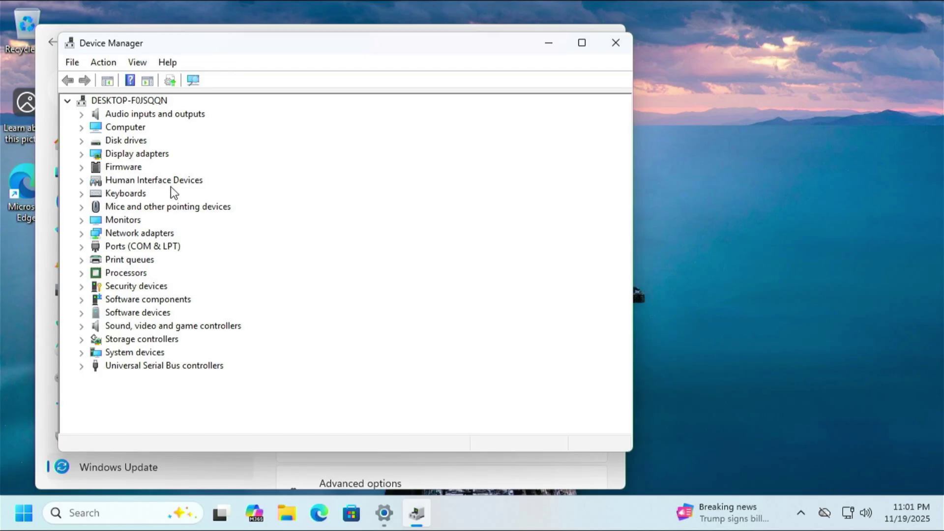
double_click(161, 154)
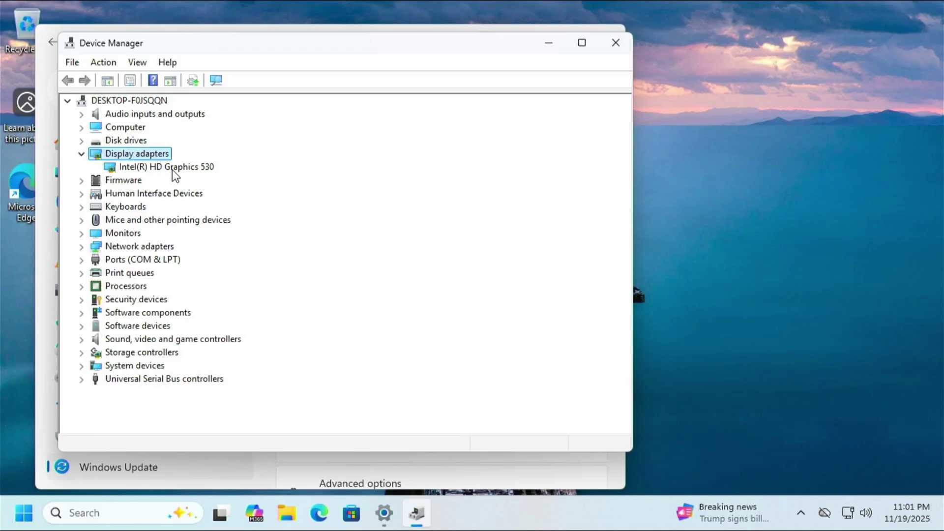
double_click(160, 155)
click(614, 43)
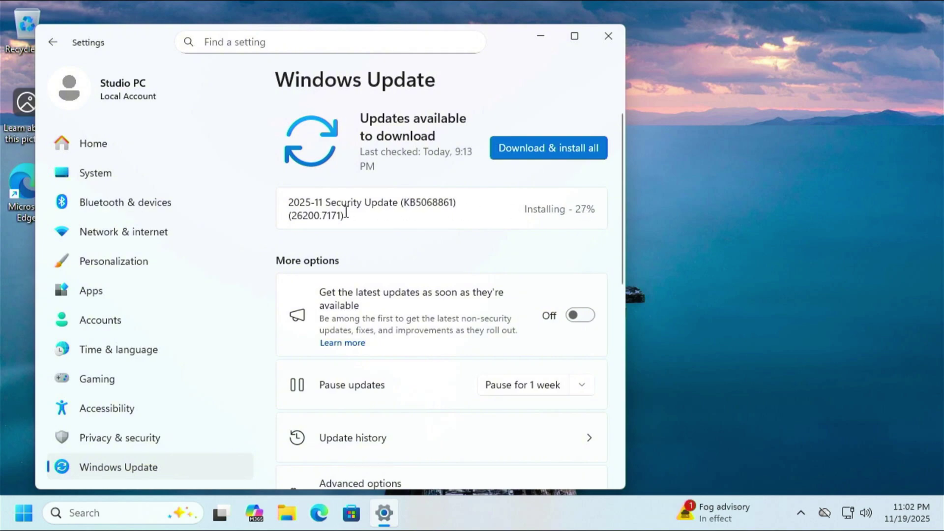
- Open System > About and highlight the edition Windows 11 Pro and version 25H2
click(95, 176)
scroll(507, 219, down, 10)
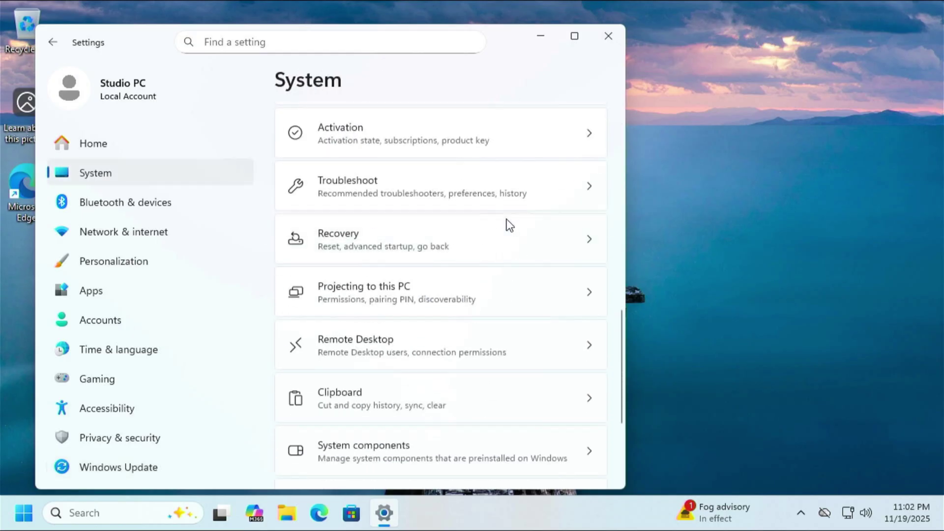
scroll(506, 219, down, 5)
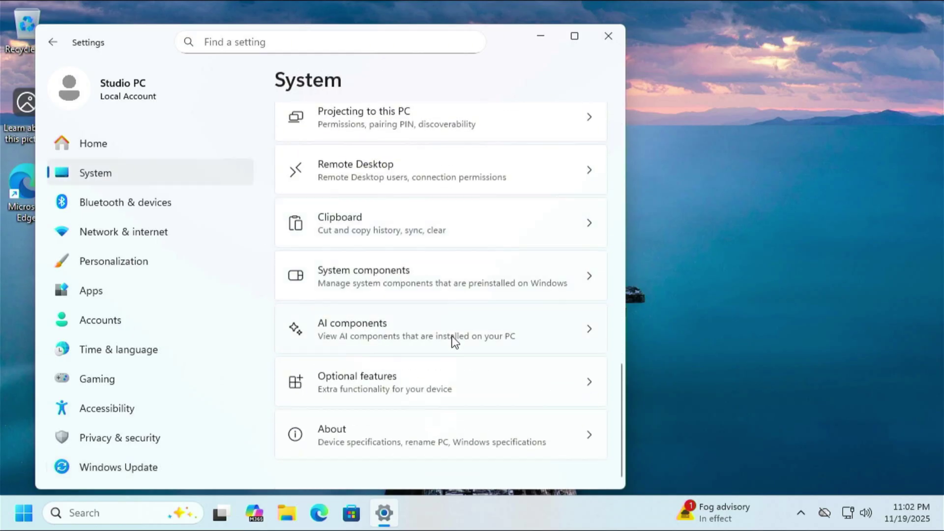
click(435, 431)
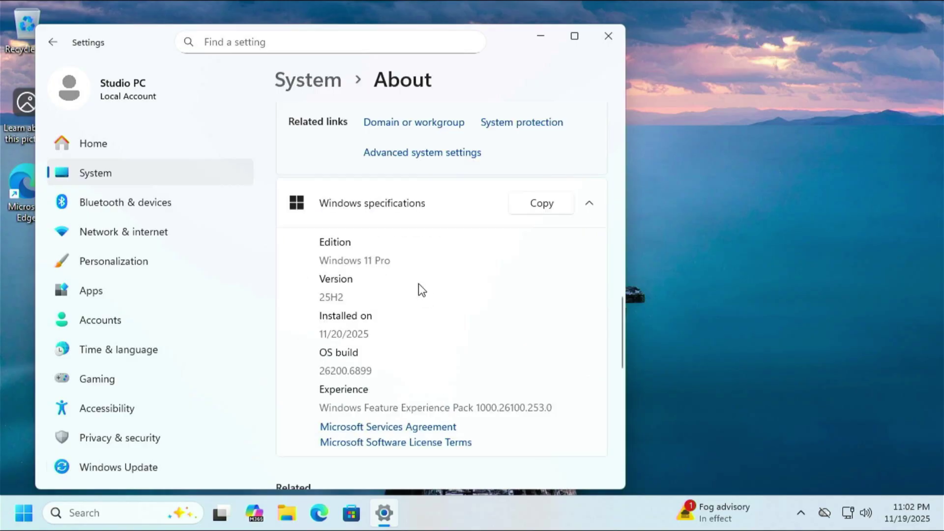
drag(405, 260, 311, 260)
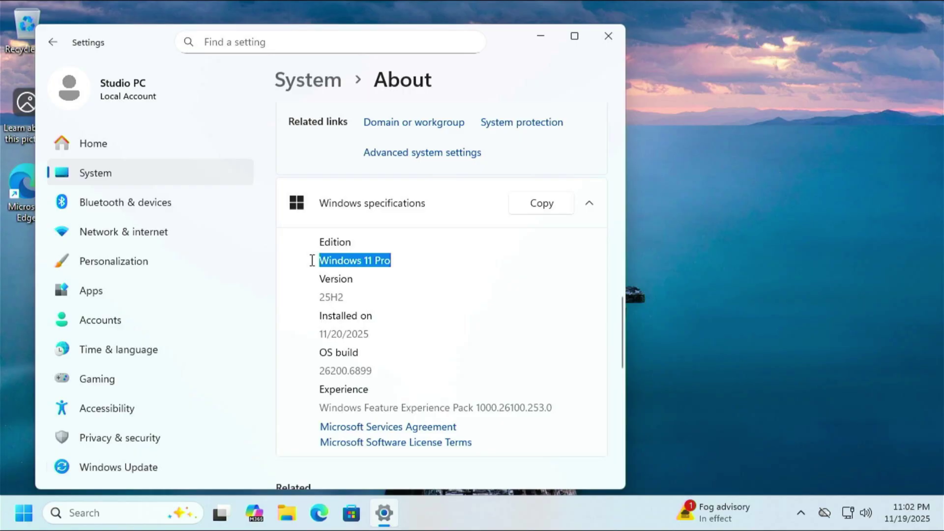
drag(346, 297, 313, 297)
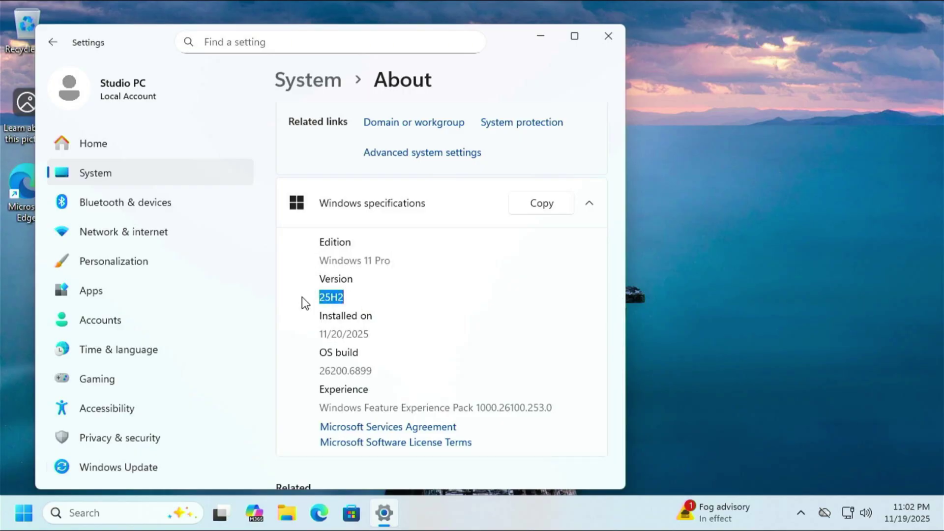
- Search 'act' from the taskbar to show Activation: Windows 11 Pro, state Active
click(138, 518)
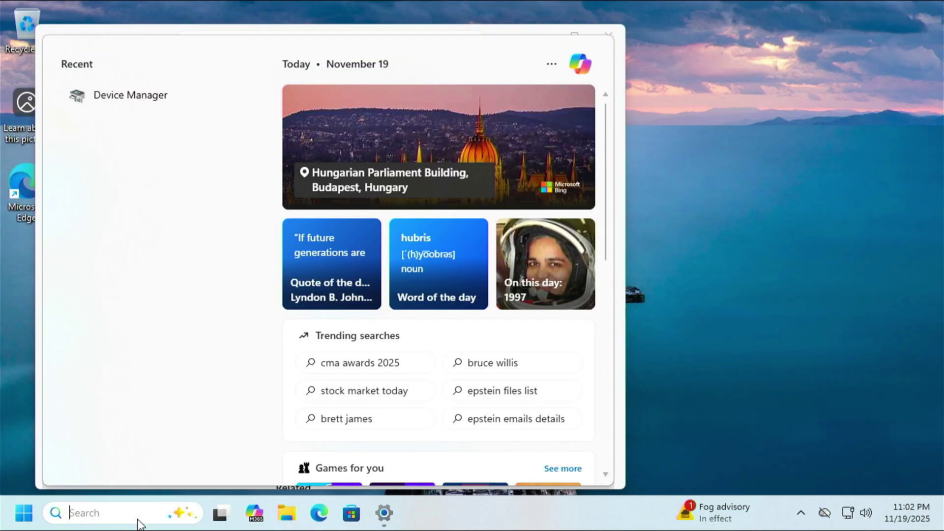
text(acti)
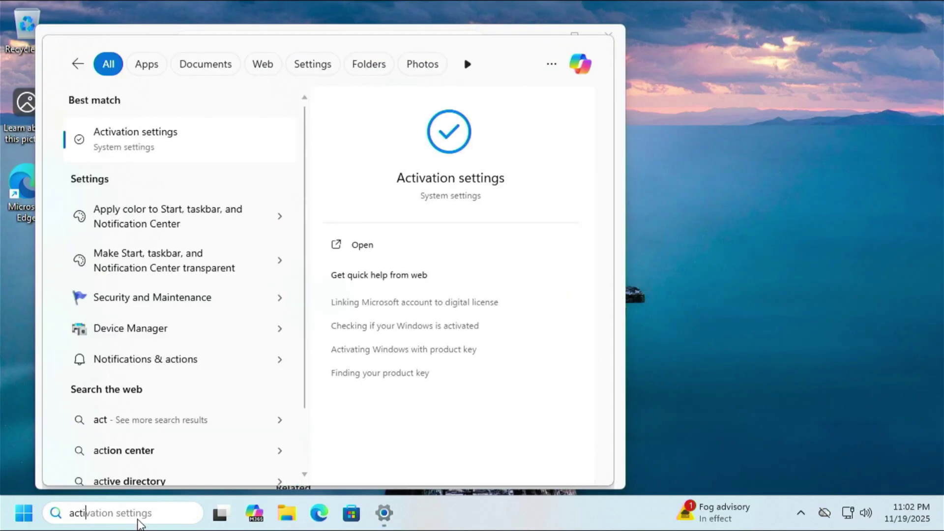
key(Return)
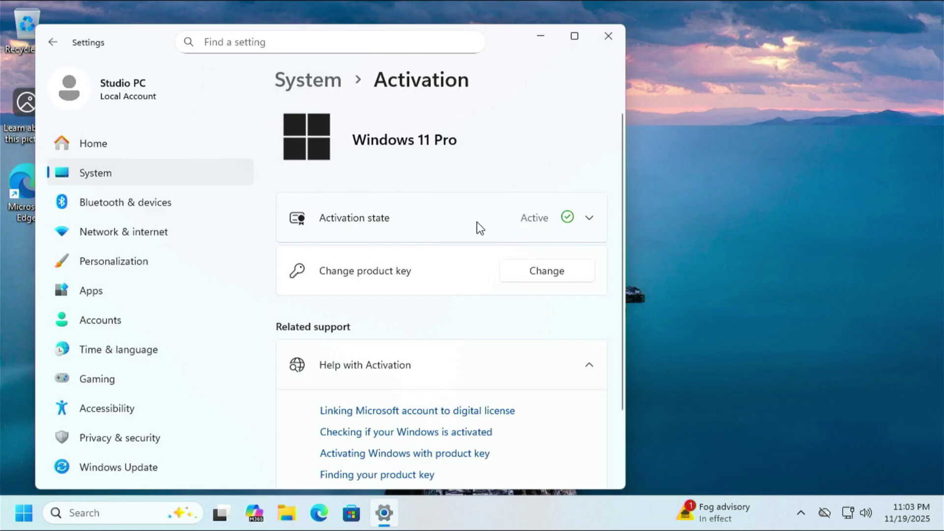